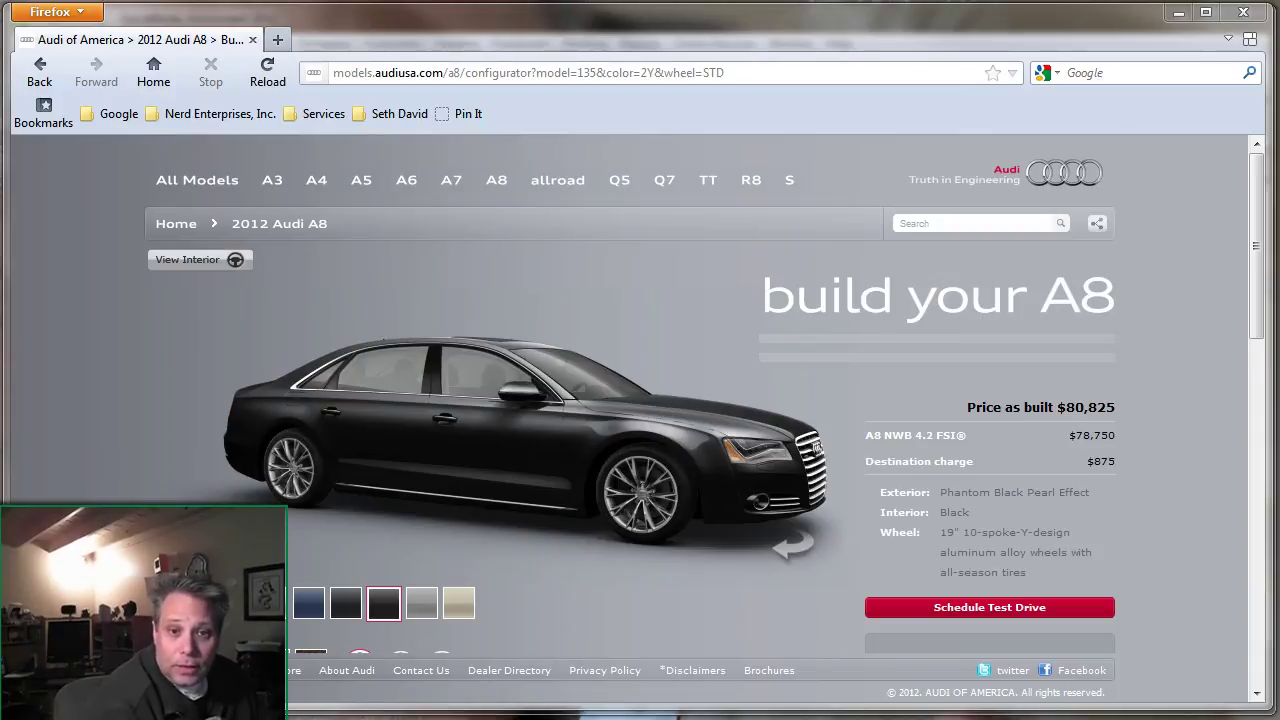
# - Switch to QuickBooks and close all open windows in the Trade Ins company file
pyautogui.hotkey('alt', 'Tab')
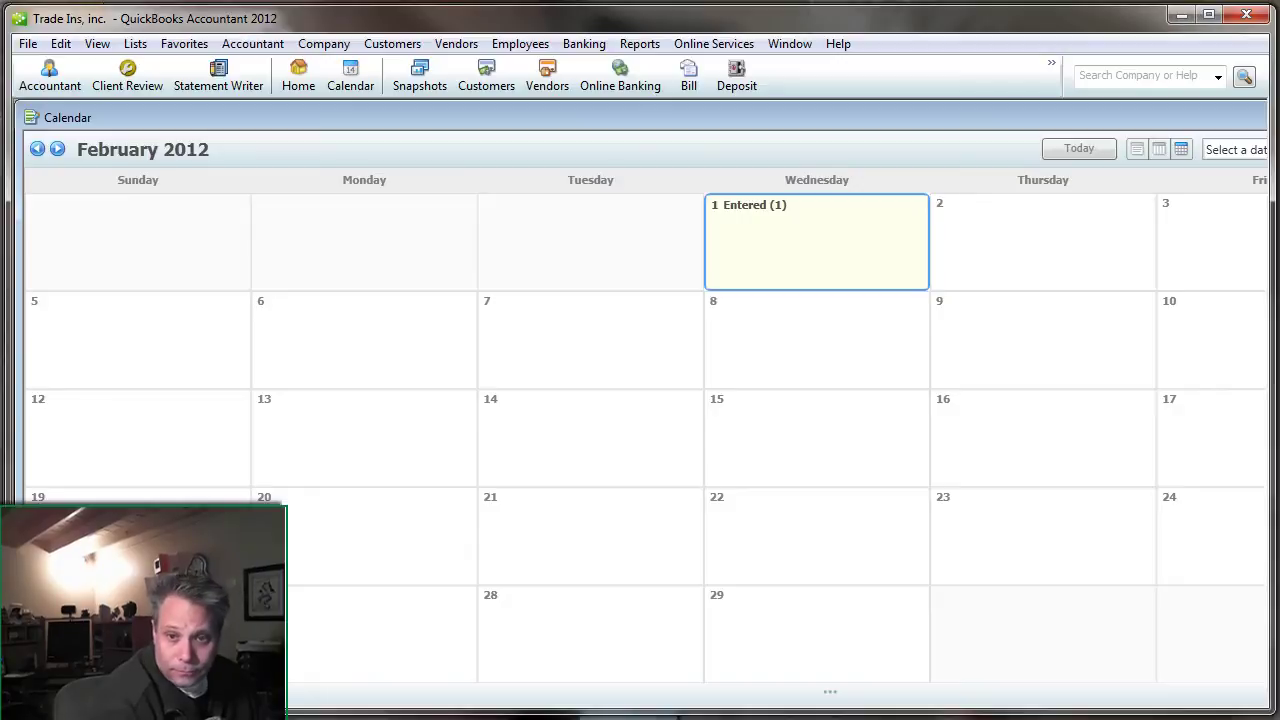
pyautogui.click(838, 44)
pyautogui.moveTo(798, 52)
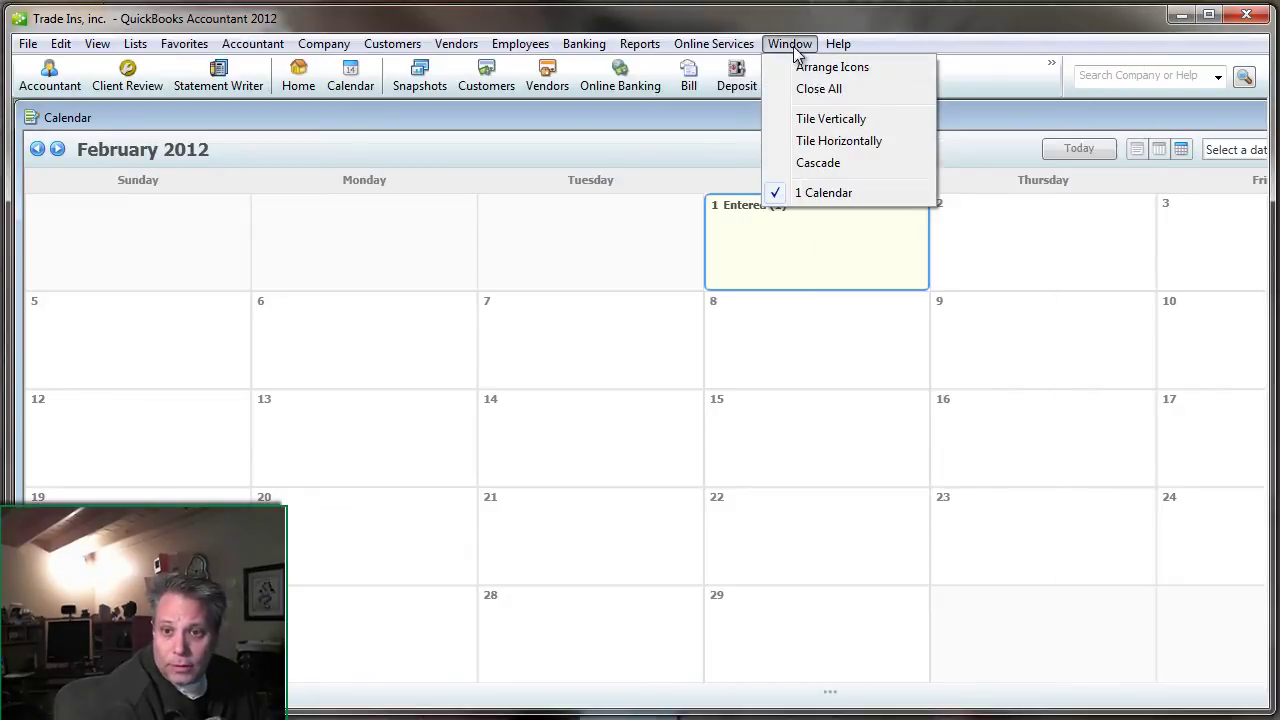
pyautogui.click(815, 95)
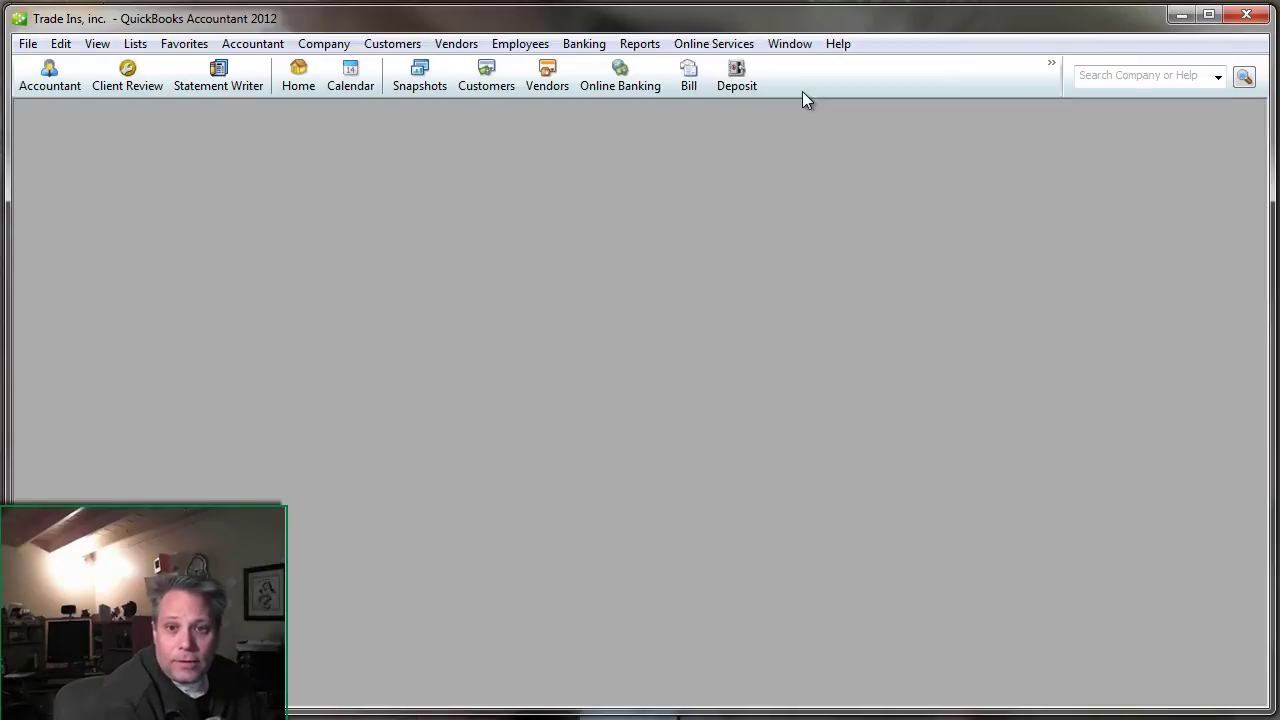
# - Start a new invoice for the customer Always Right, quick-adding it to the Customer:Job list
pyautogui.hotkey('ctrl', 'i')
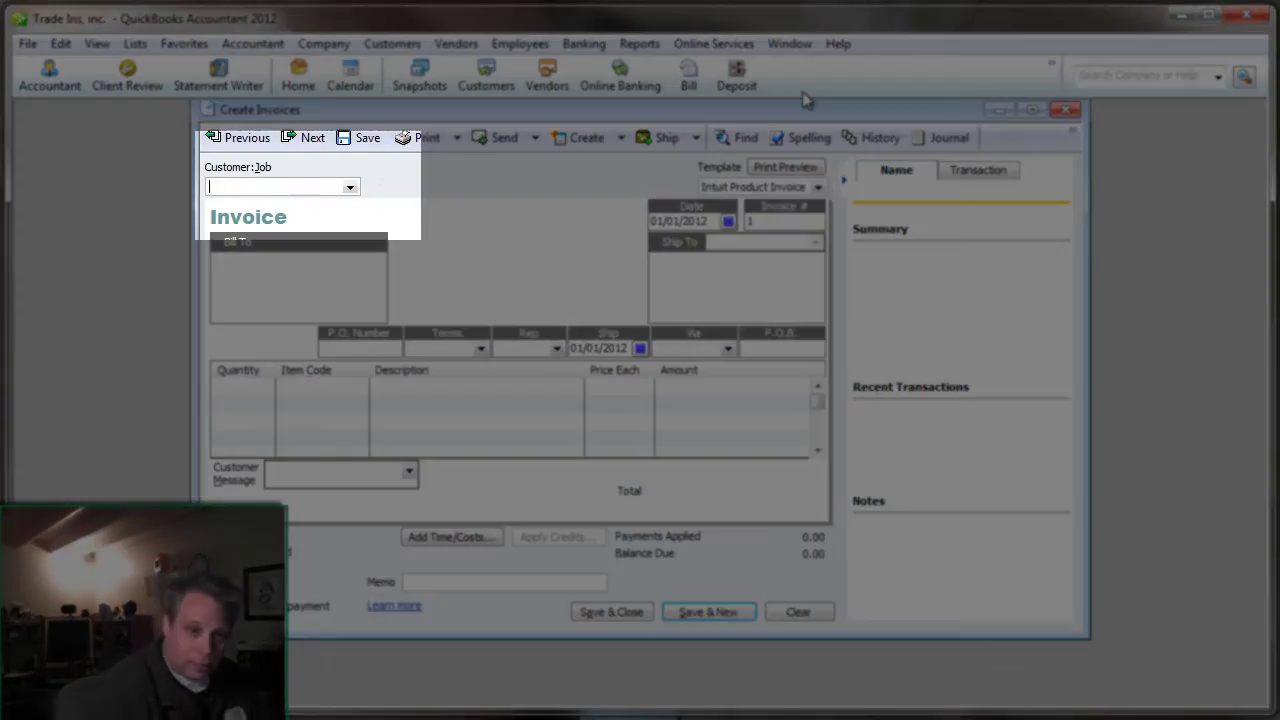
pyautogui.write('Always')
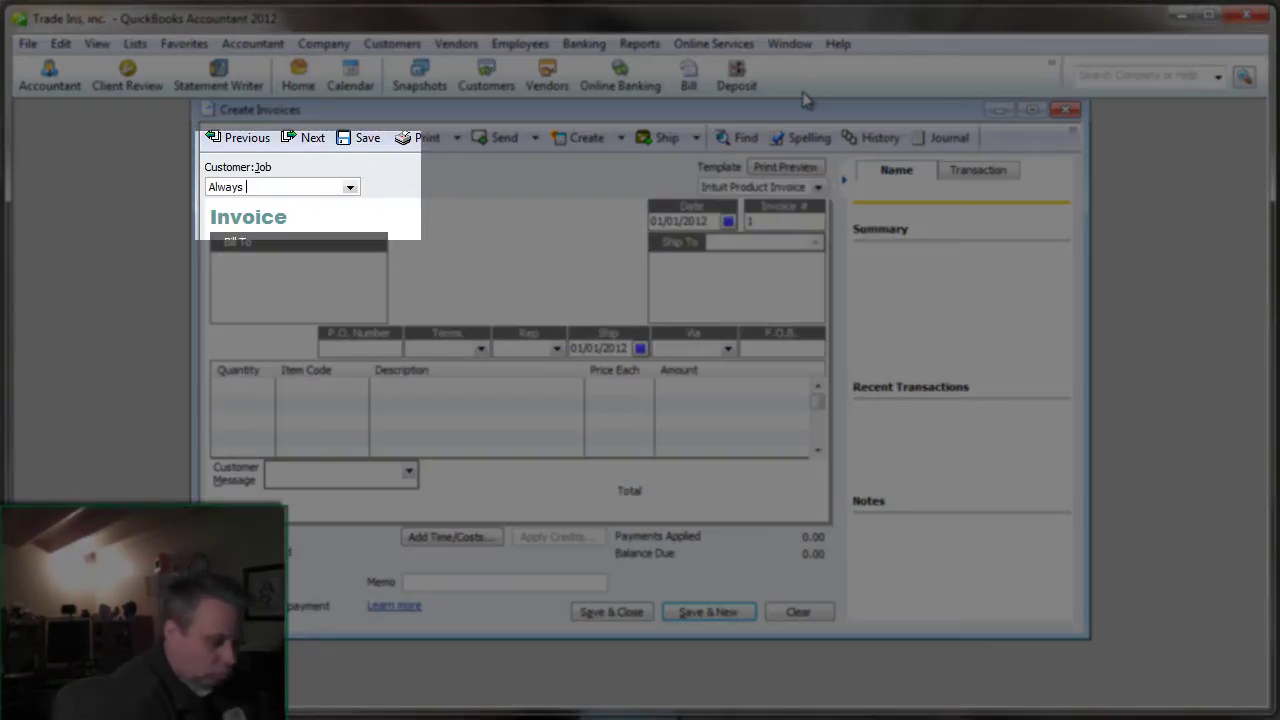
pyautogui.write(' Right')
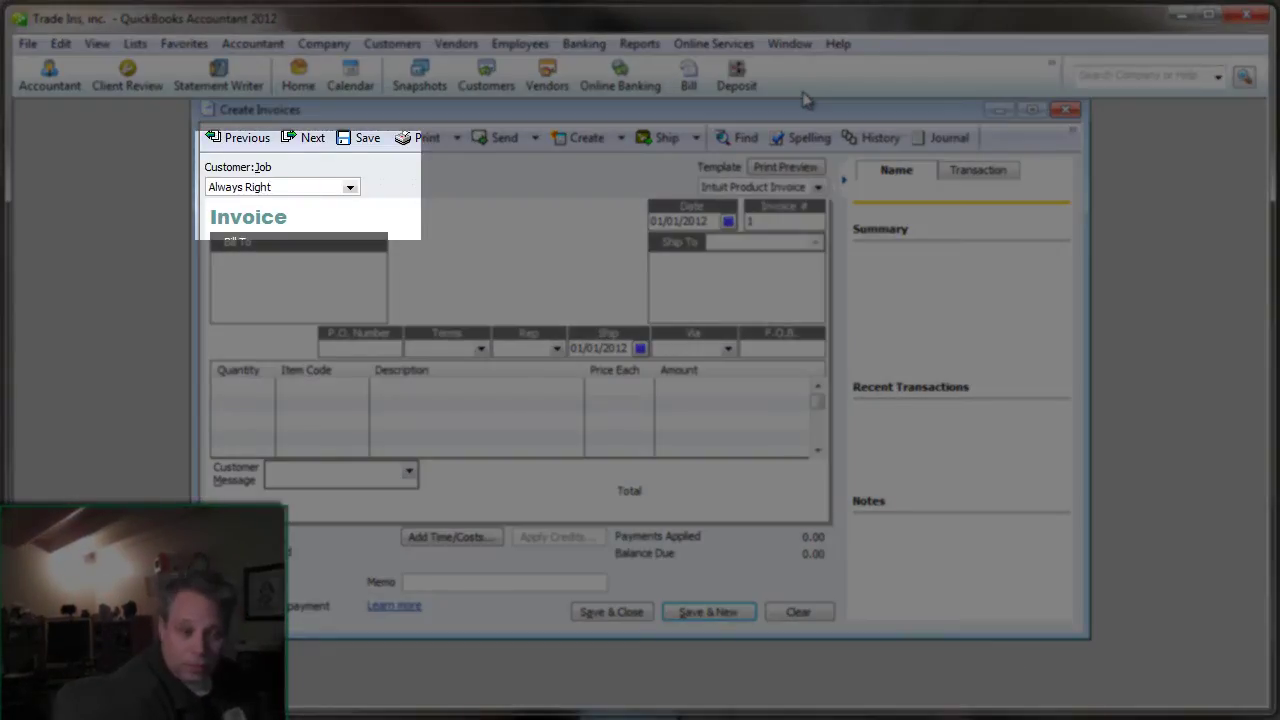
pyautogui.press('Tab')
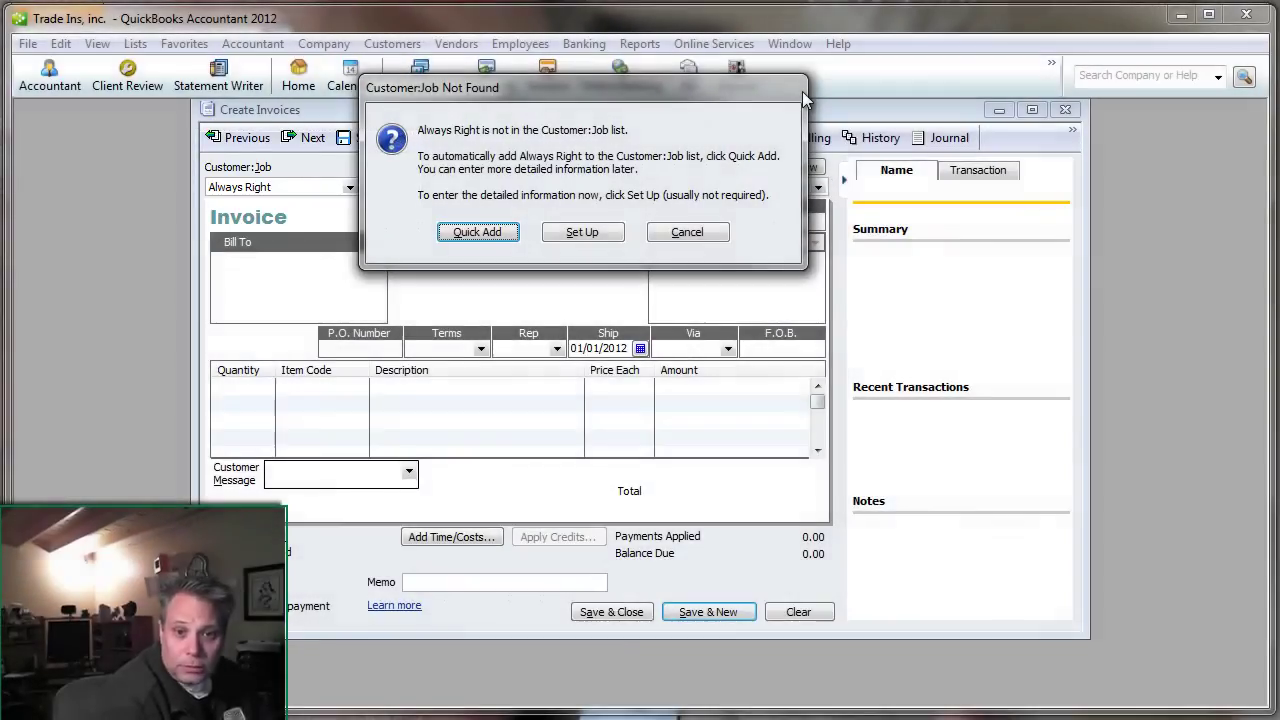
pyautogui.press('Return')
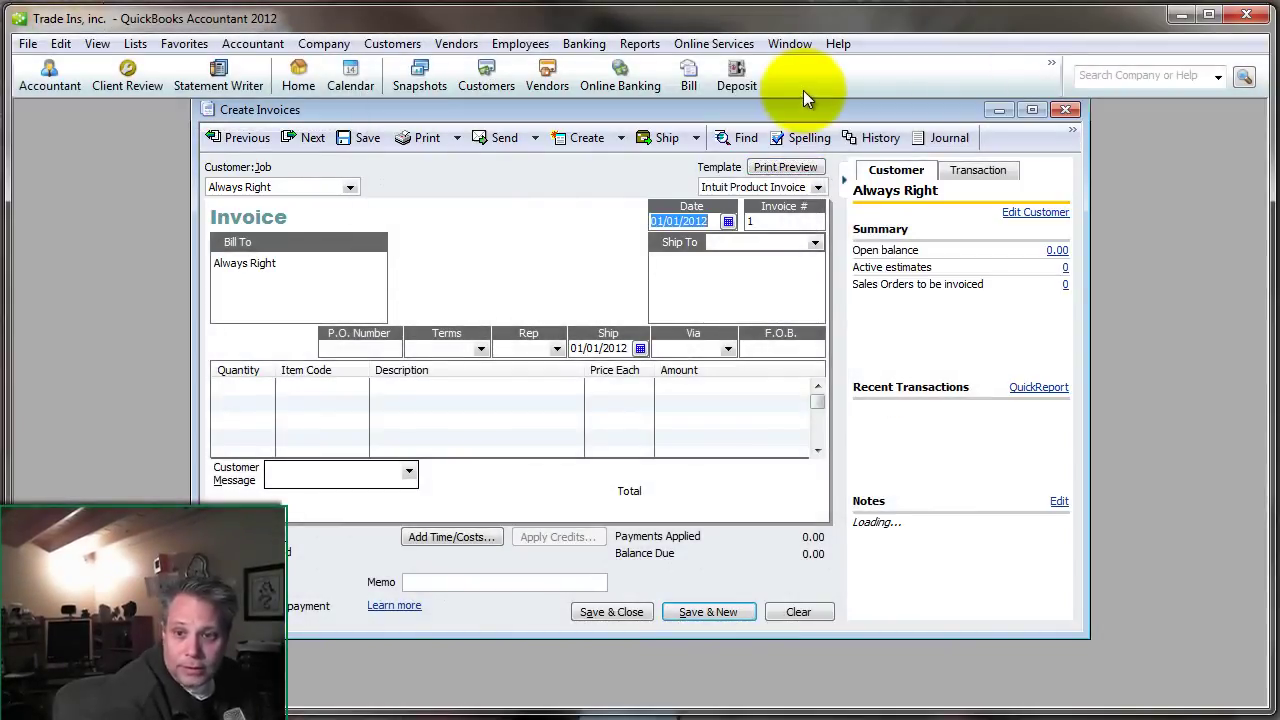
# - Maximize the invoice, add the 2012 Audi A8 item at its default price, and widen the Item Code column
pyautogui.click(1032, 109)
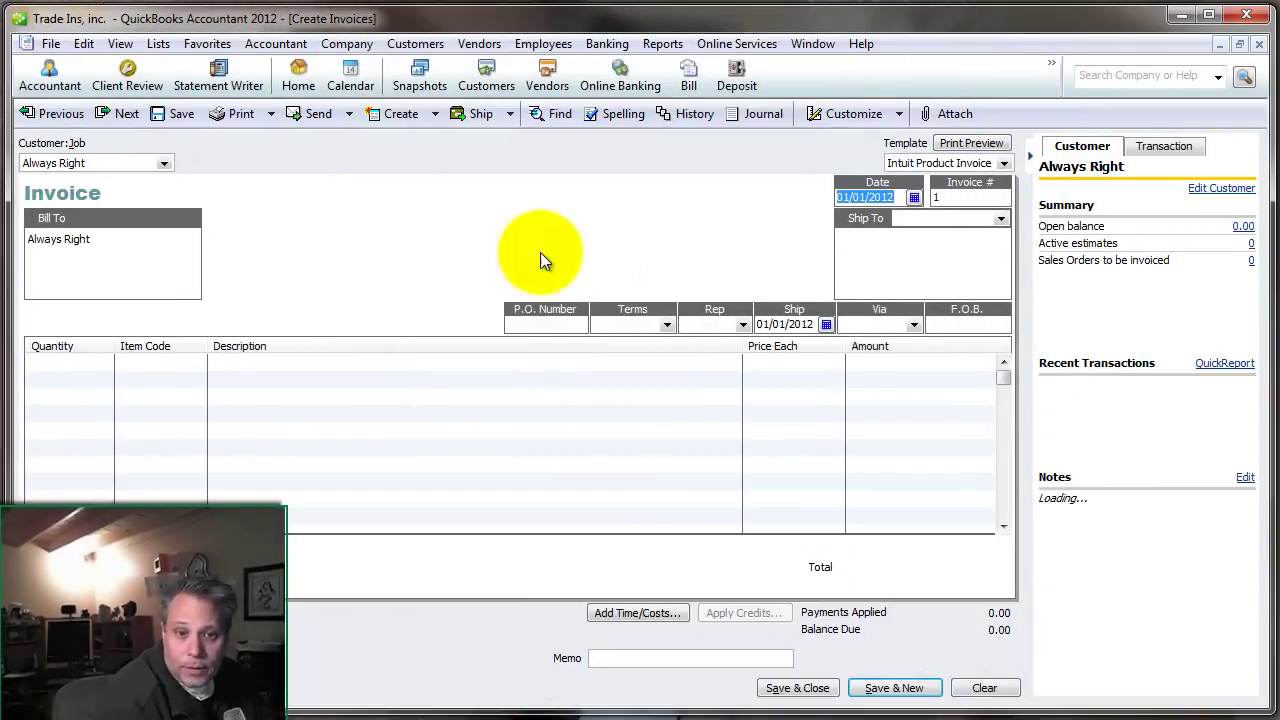
pyautogui.click(172, 362)
pyautogui.write('2')
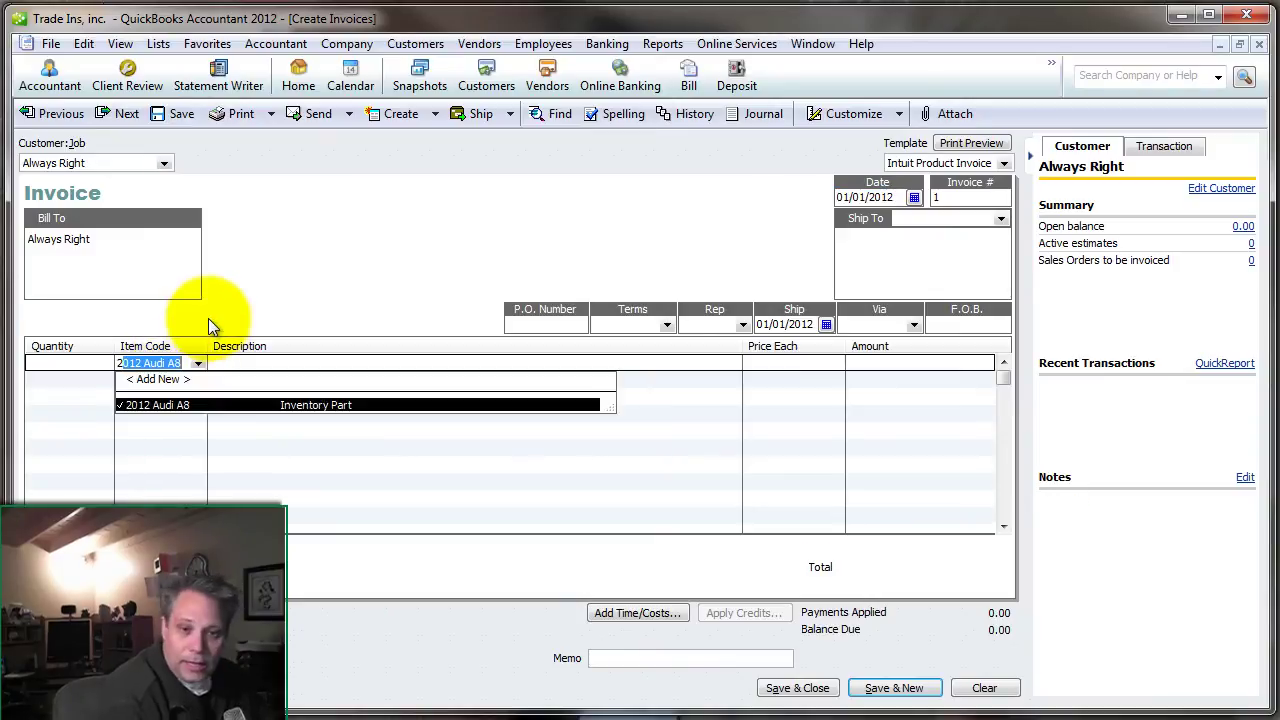
pyautogui.write('01')
pyautogui.press('Tab')
pyautogui.press('Tab')
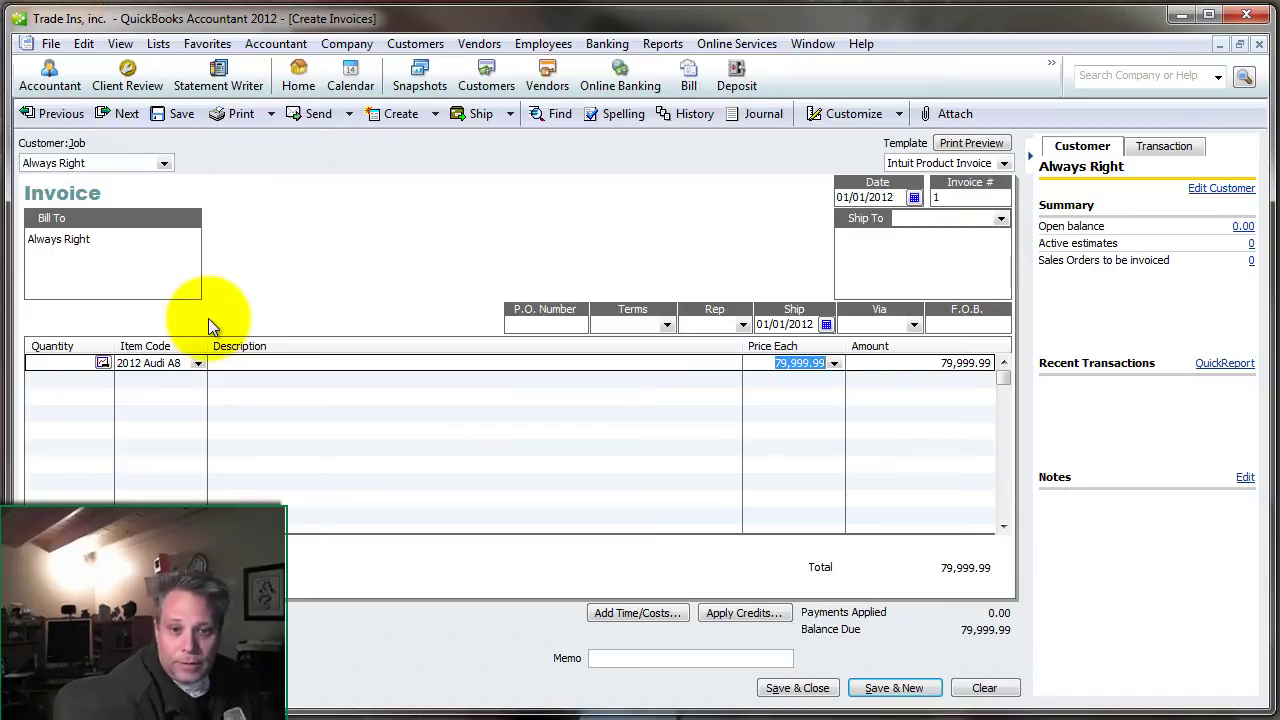
pyautogui.moveTo(213, 345); pyautogui.dragTo(265, 345)
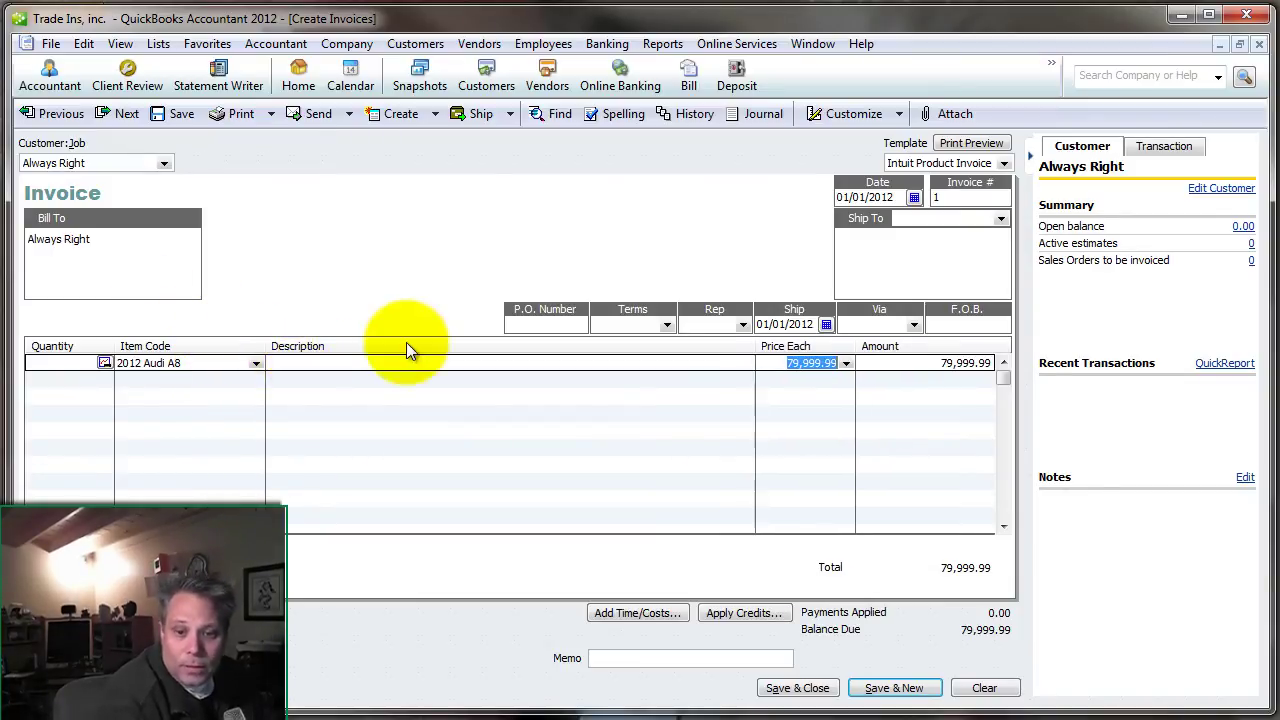
pyautogui.press('Tab')
pyautogui.press('Tab')
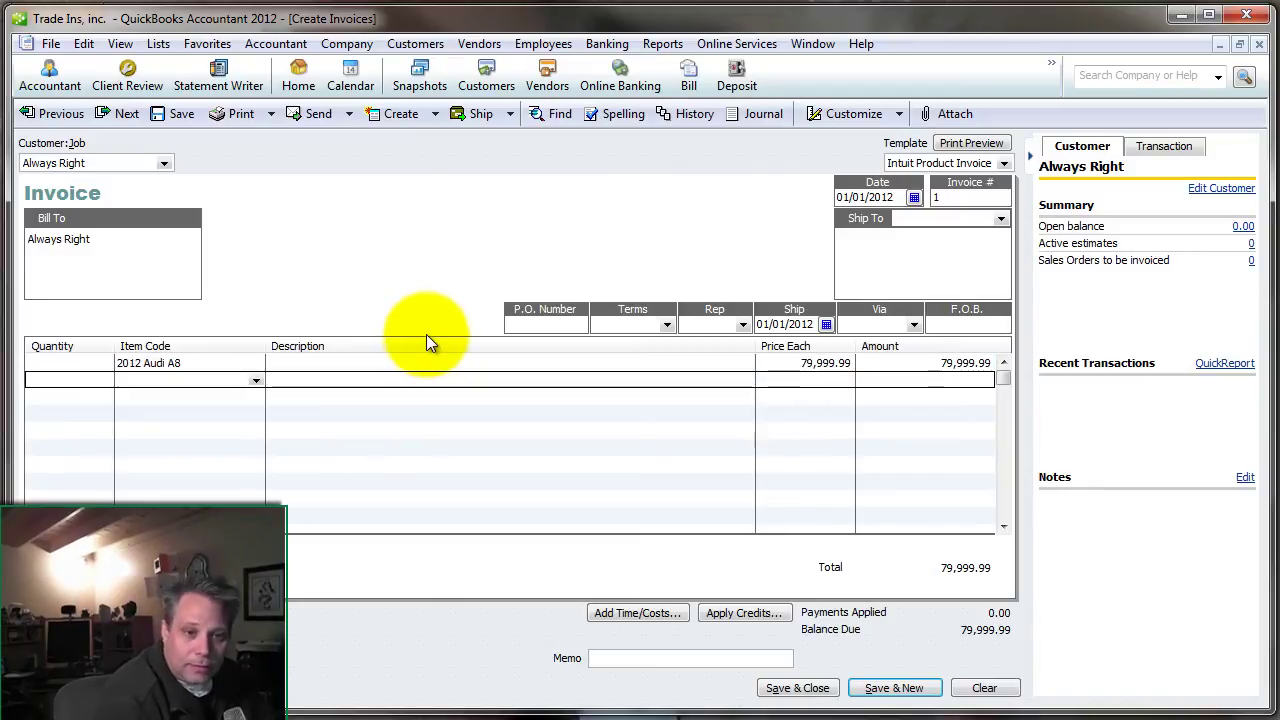
# - Hide the customer information pane beside the invoice, and save and close the invoice
pyautogui.click(215, 399)
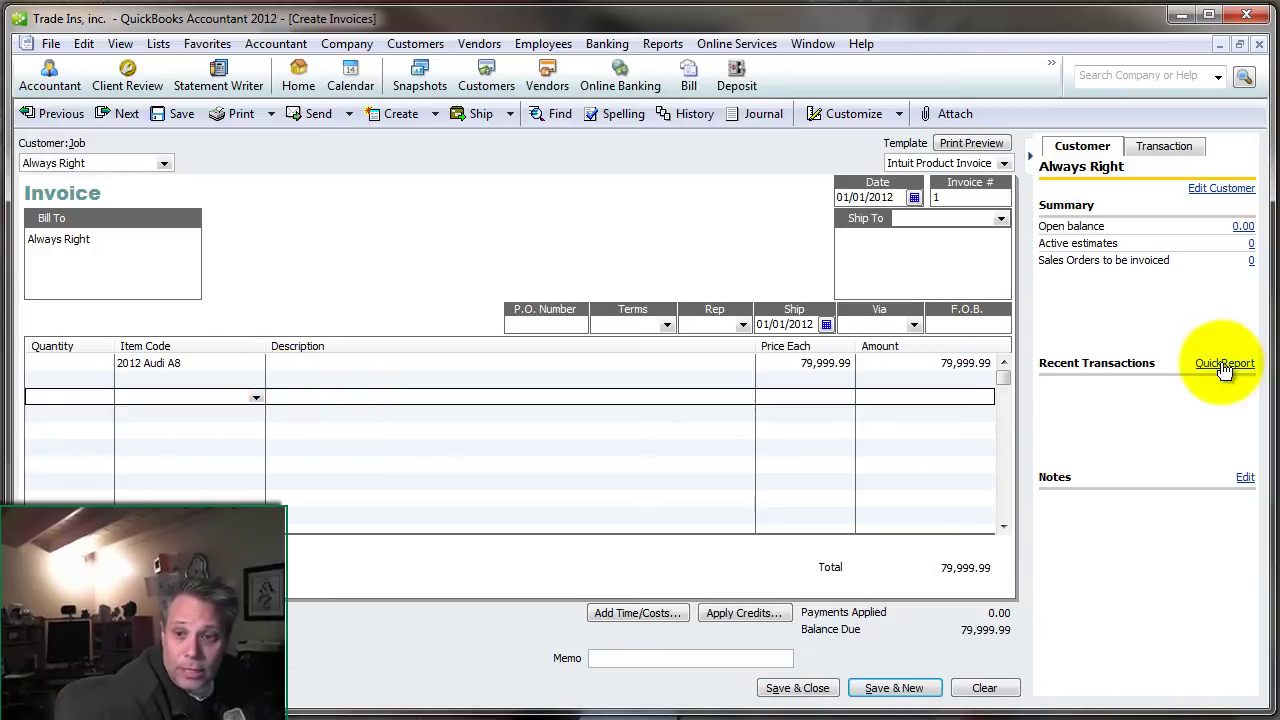
pyautogui.click(1032, 158)
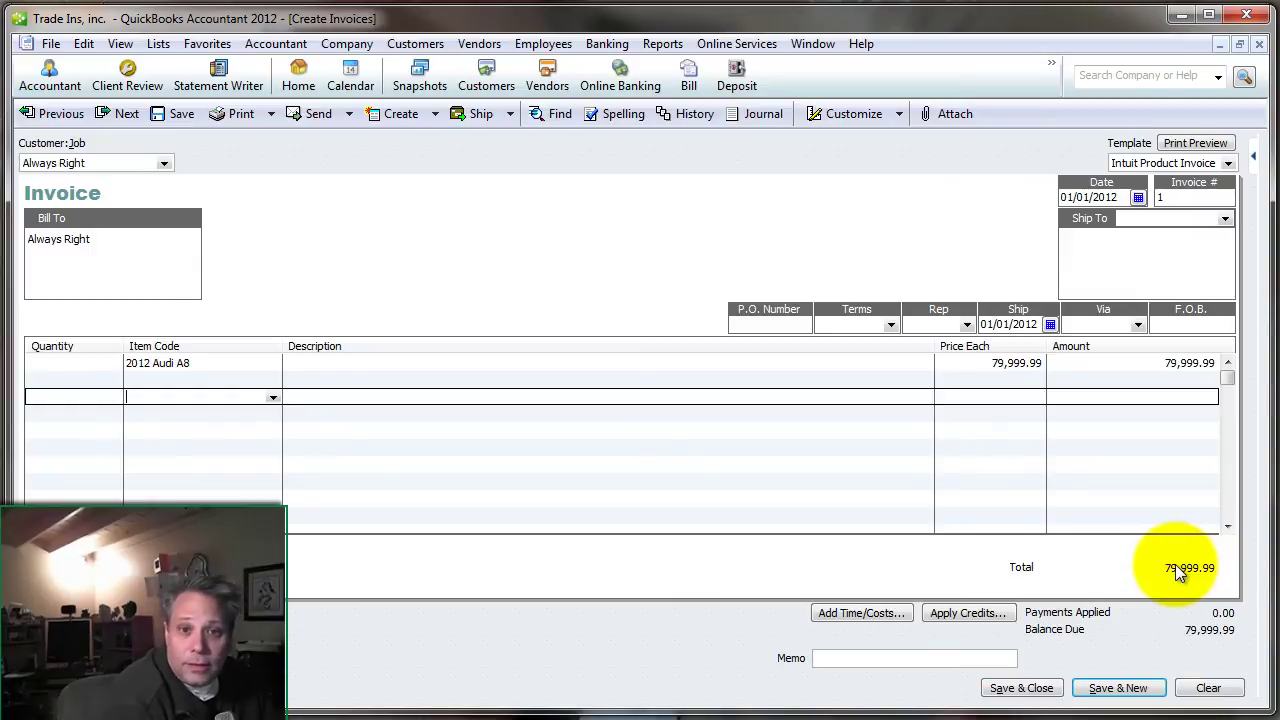
pyautogui.click(145, 416)
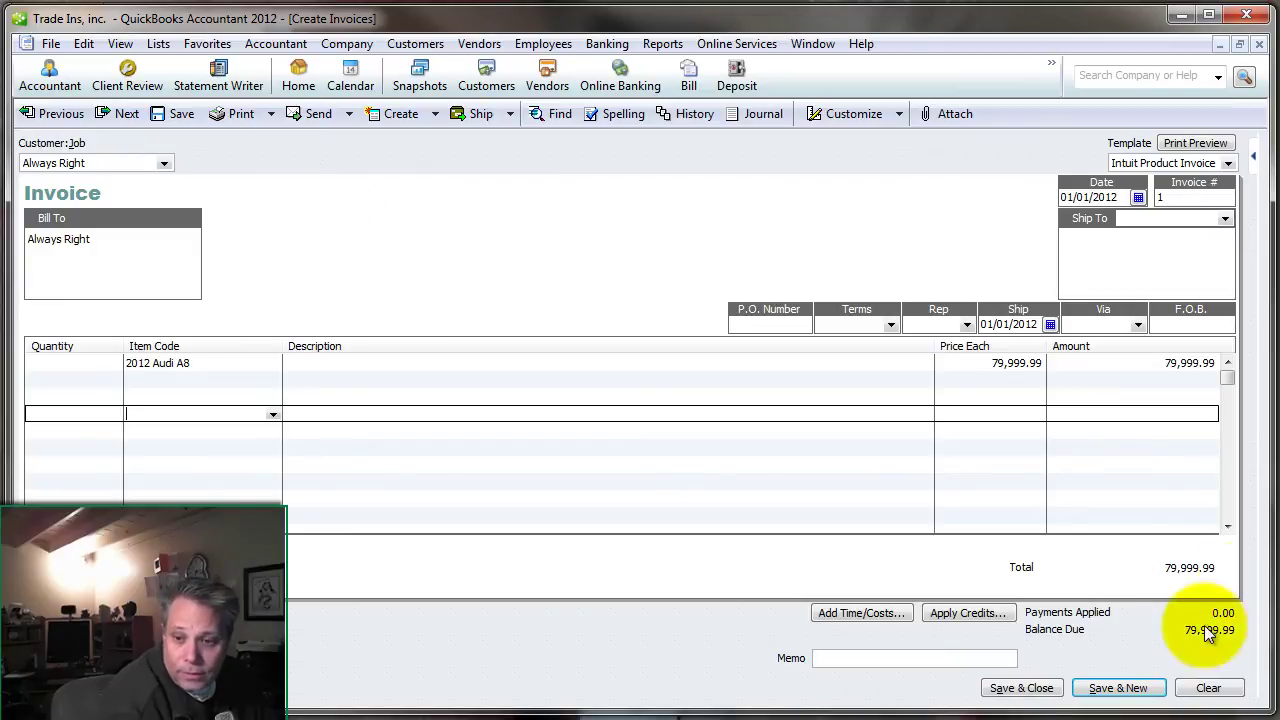
pyautogui.click(1018, 688)
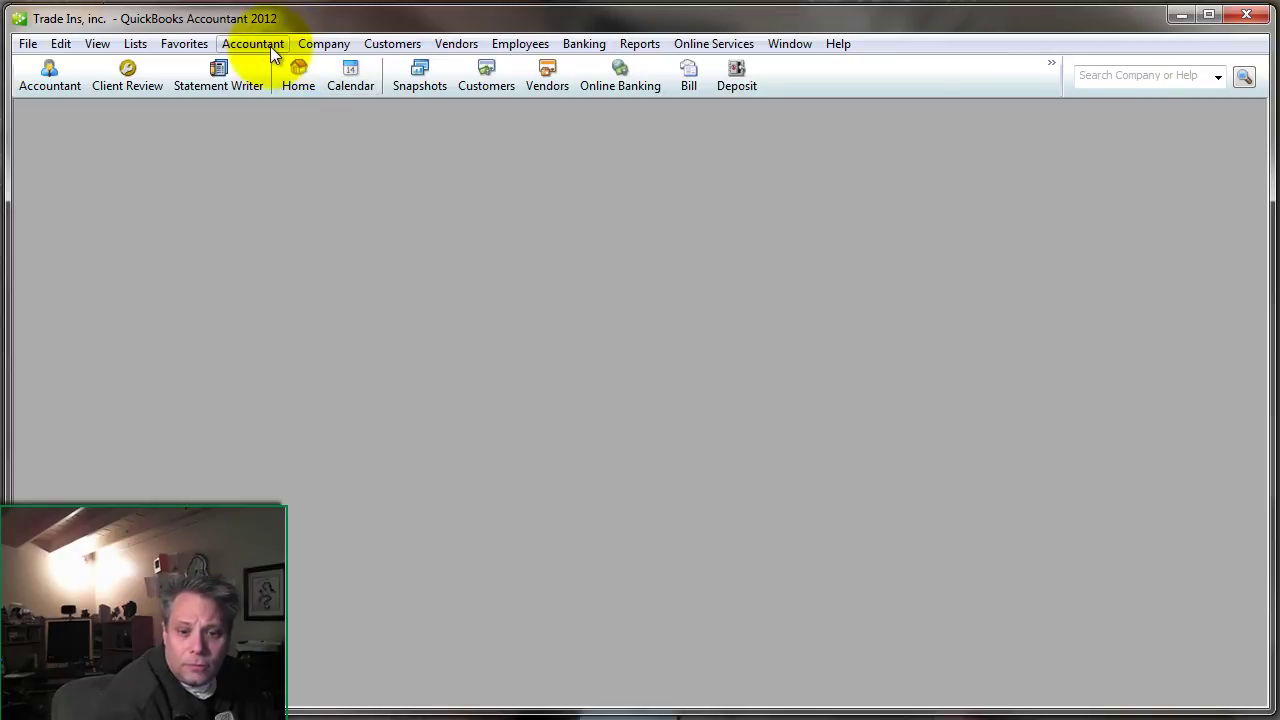
# - Start a customer payment received from Always Right for 5,000.00, applied to the open invoice
pyautogui.click(384, 45)
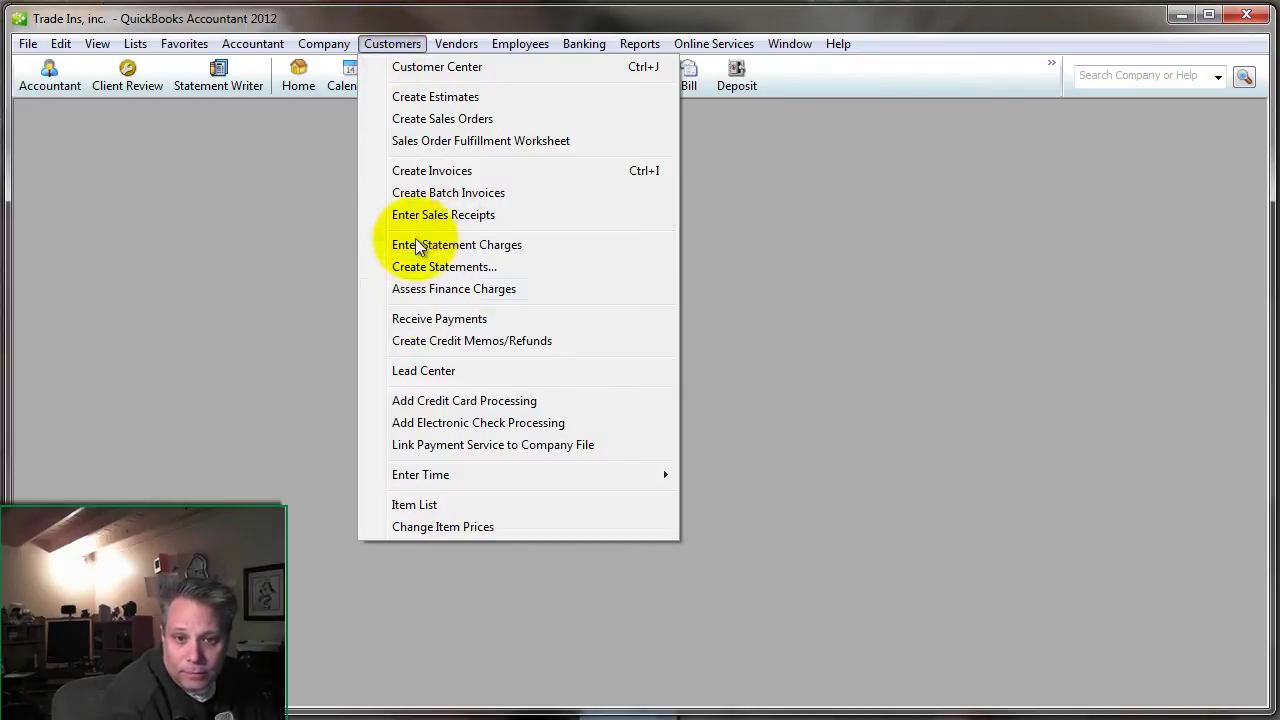
pyautogui.click(434, 318)
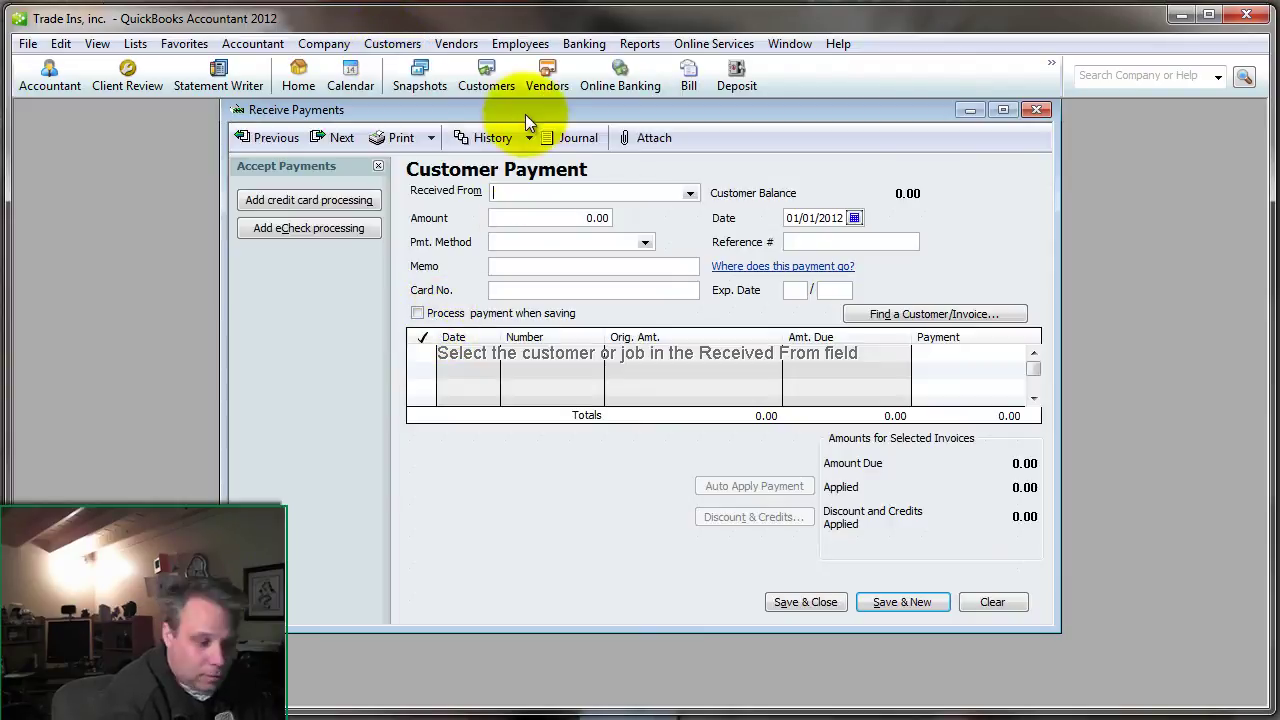
pyautogui.write('Always Right')
pyautogui.press('Tab')
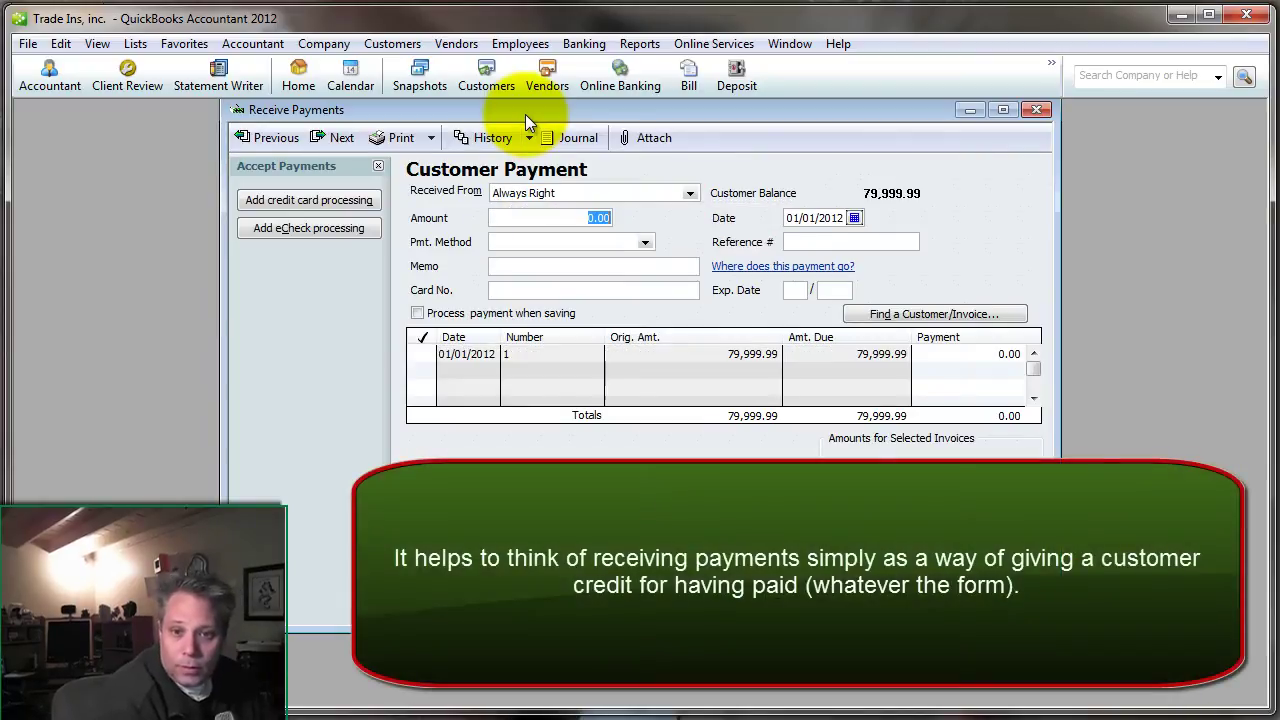
pyautogui.write('5000')
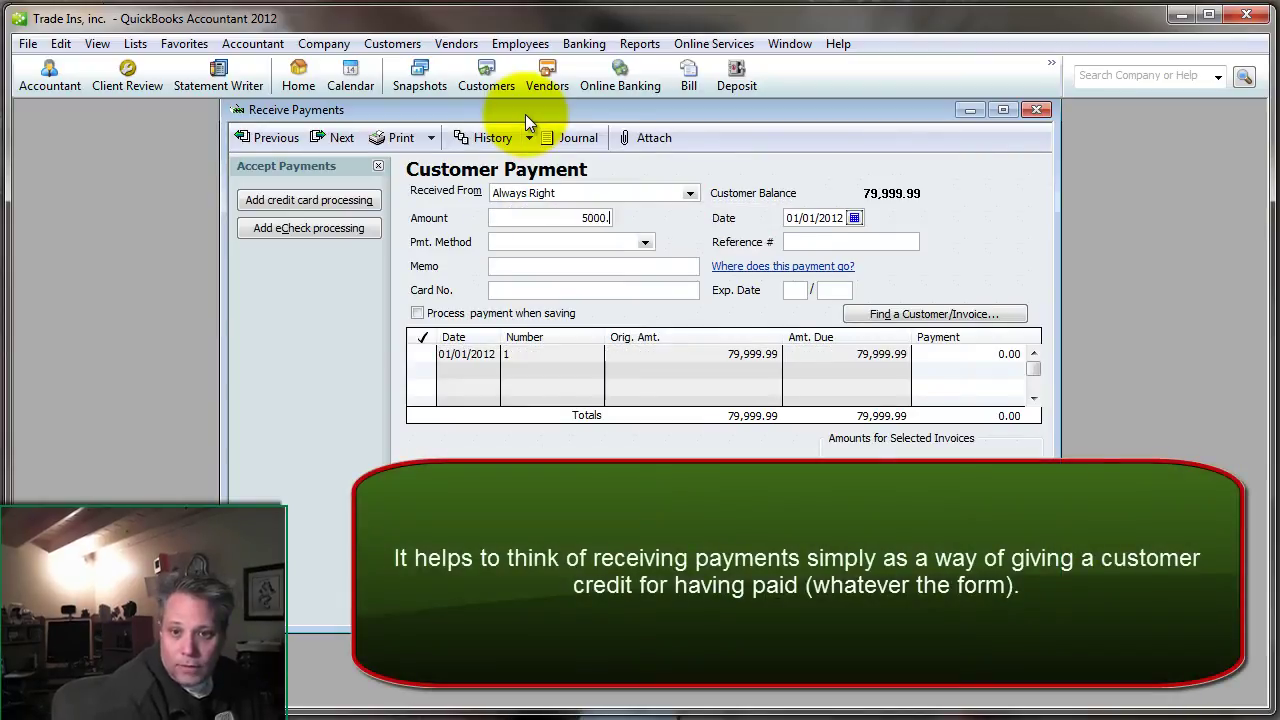
pyautogui.press('Tab')
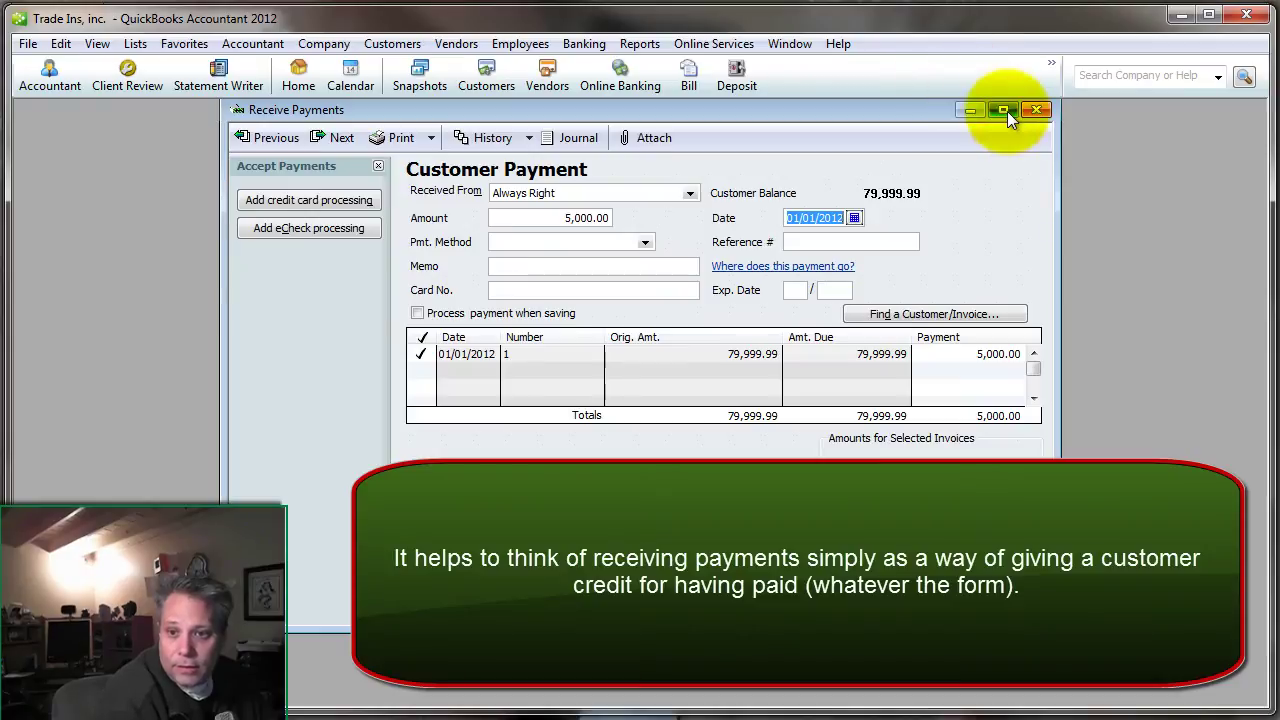
# - Maximize the payment form, create a payment method named Trade-In of type Other, and assign it to the payment
pyautogui.click(1003, 109)
pyautogui.click(430, 219)
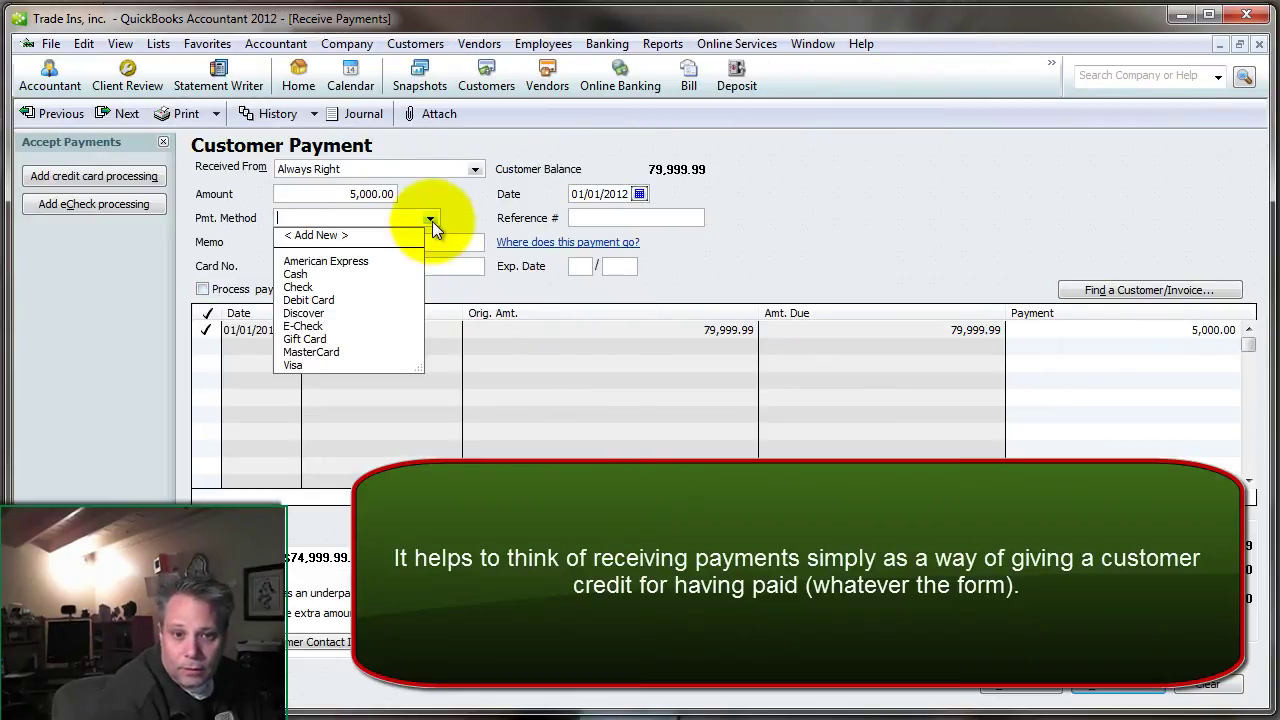
pyautogui.click(321, 221)
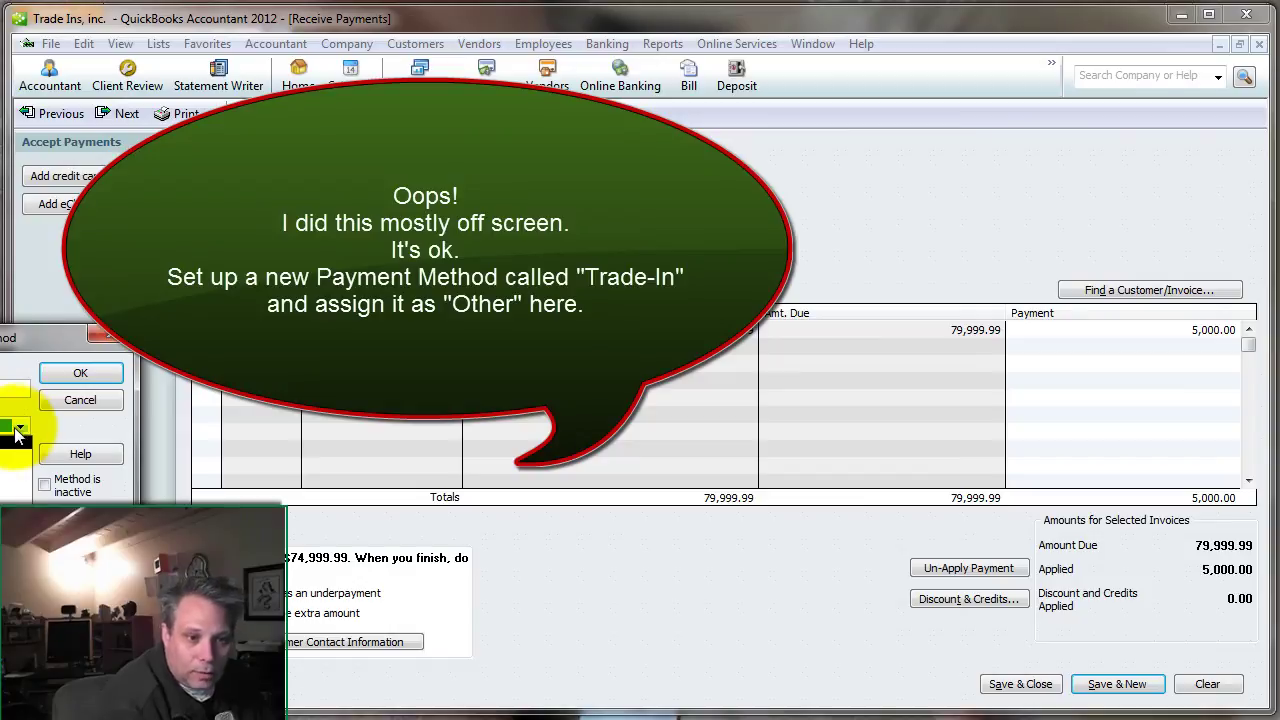
pyautogui.click(19, 428)
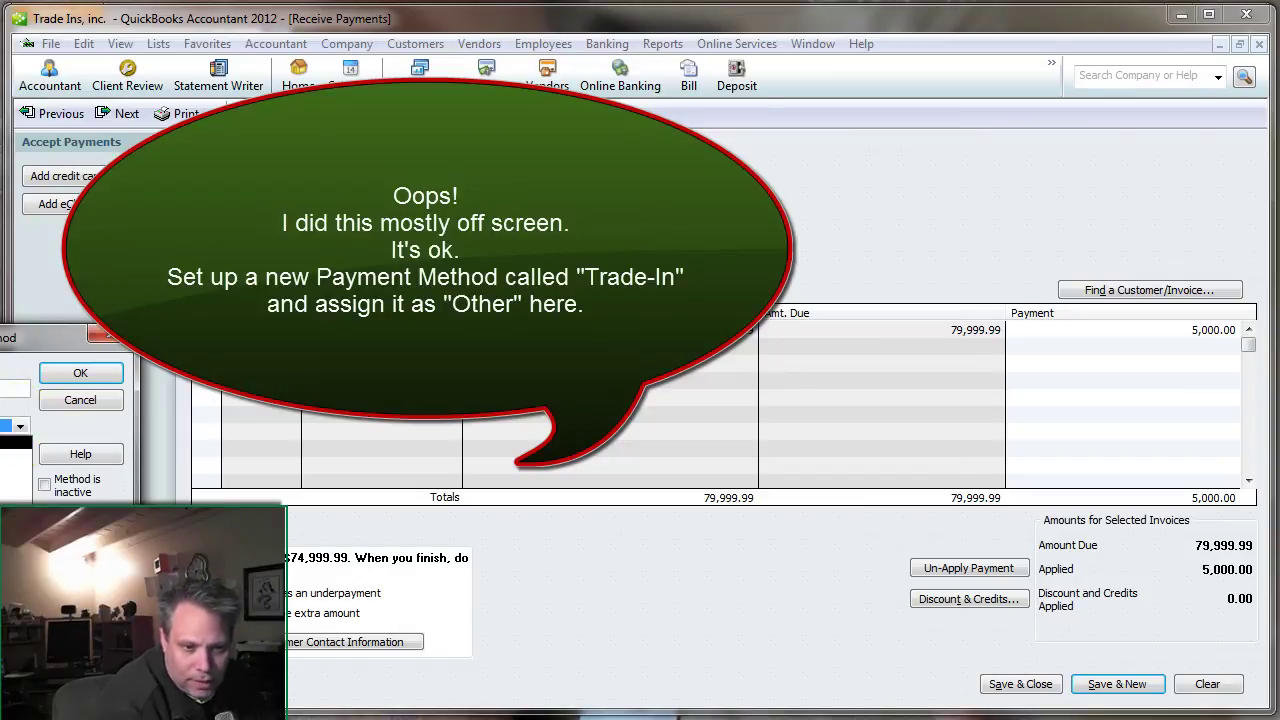
pyautogui.click(3, 443)
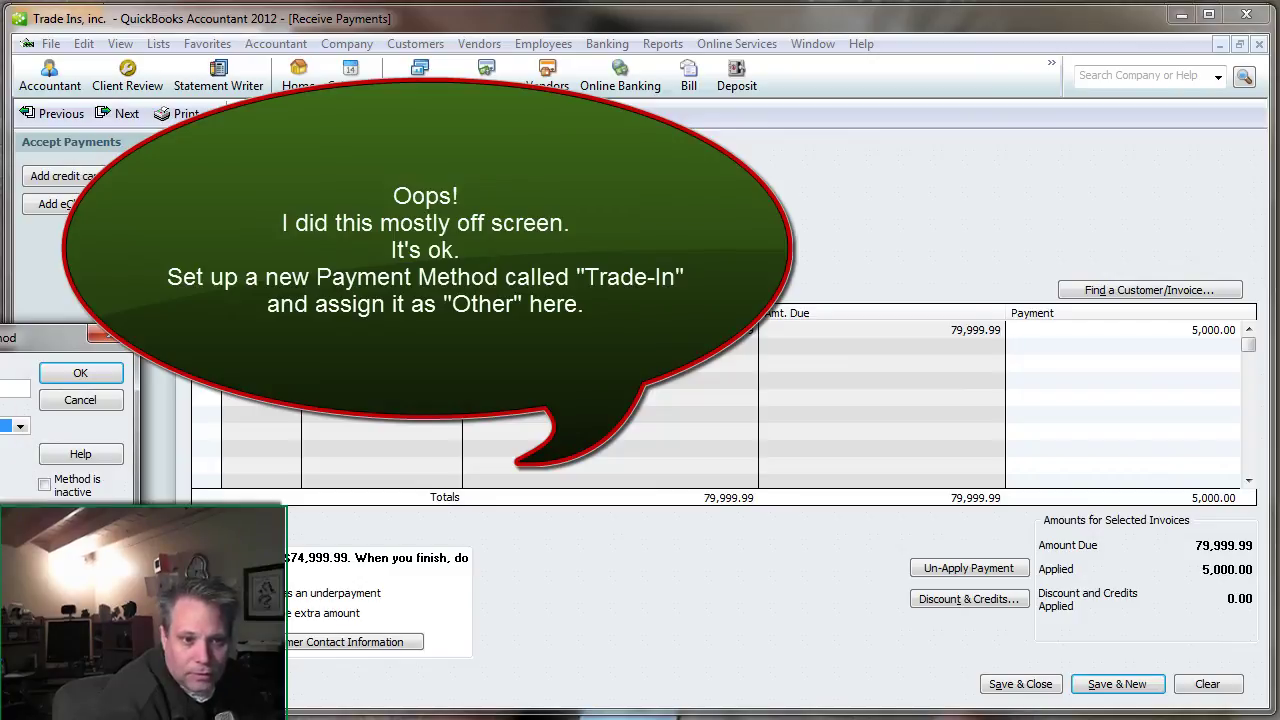
pyautogui.click(86, 372)
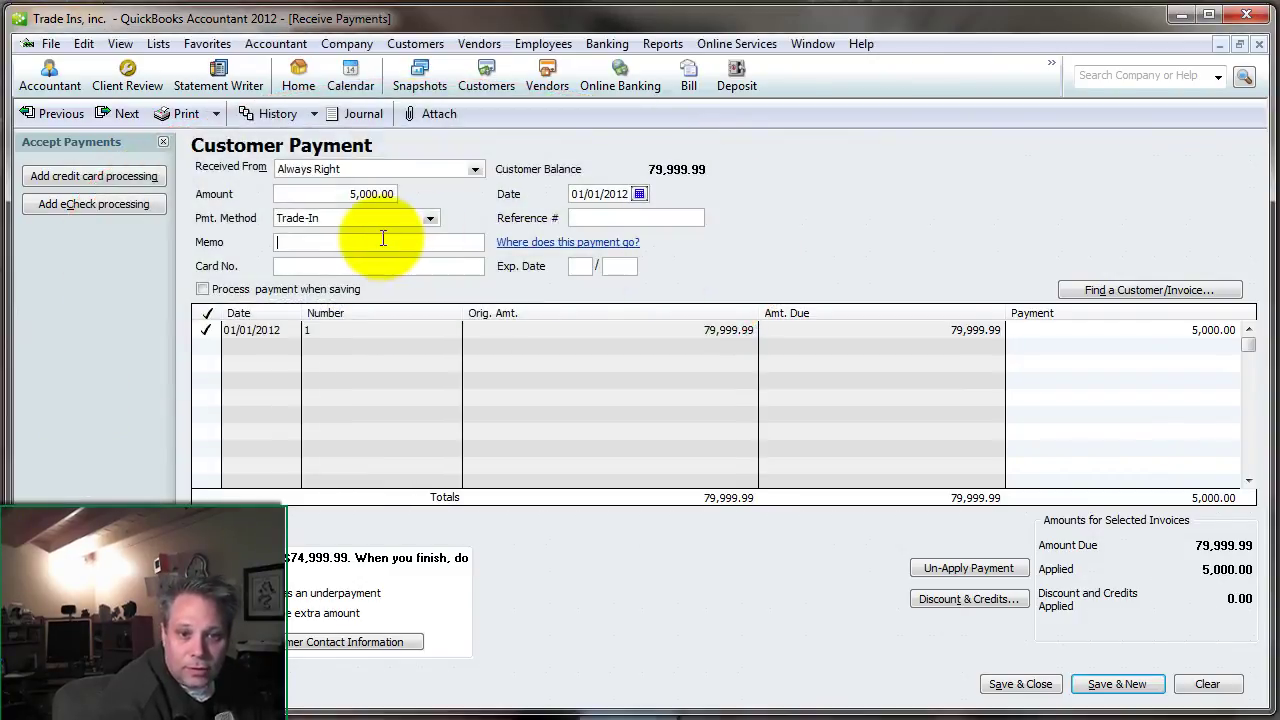
# - Enter the memo "1995 Audi A4...." on the customer payment, and save and close it
pyautogui.click(304, 244)
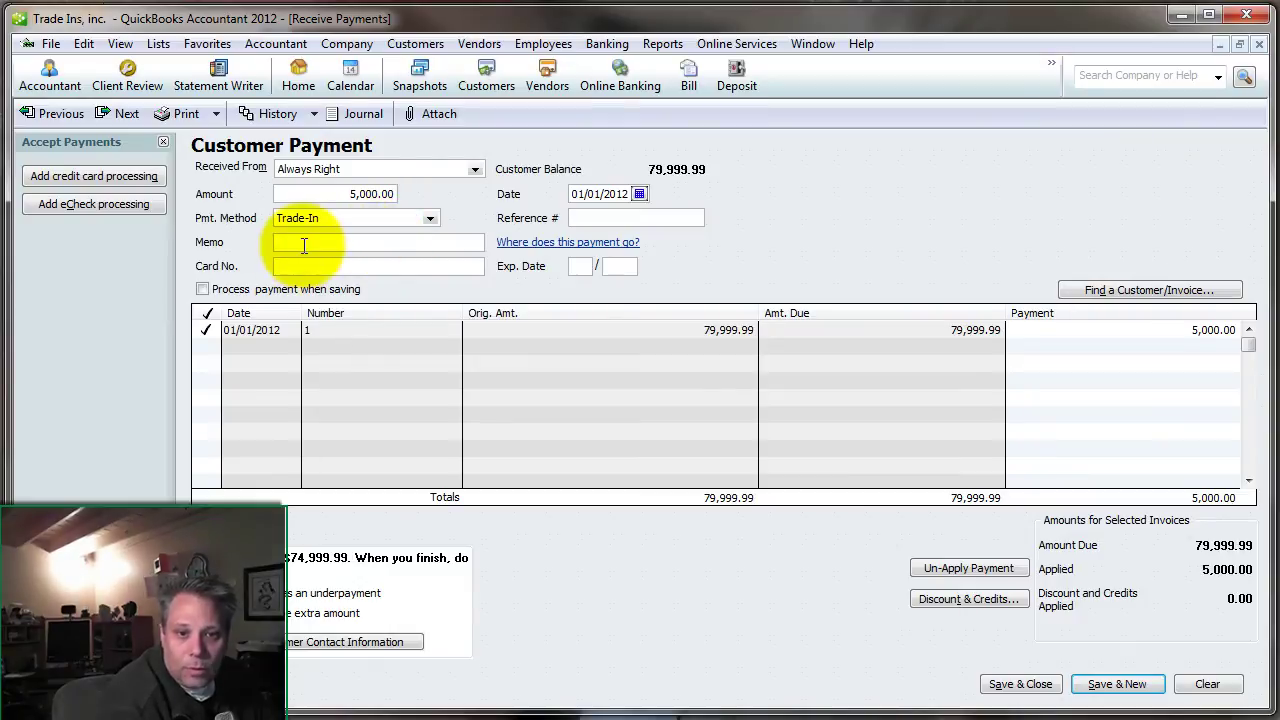
pyautogui.write('1995 N')
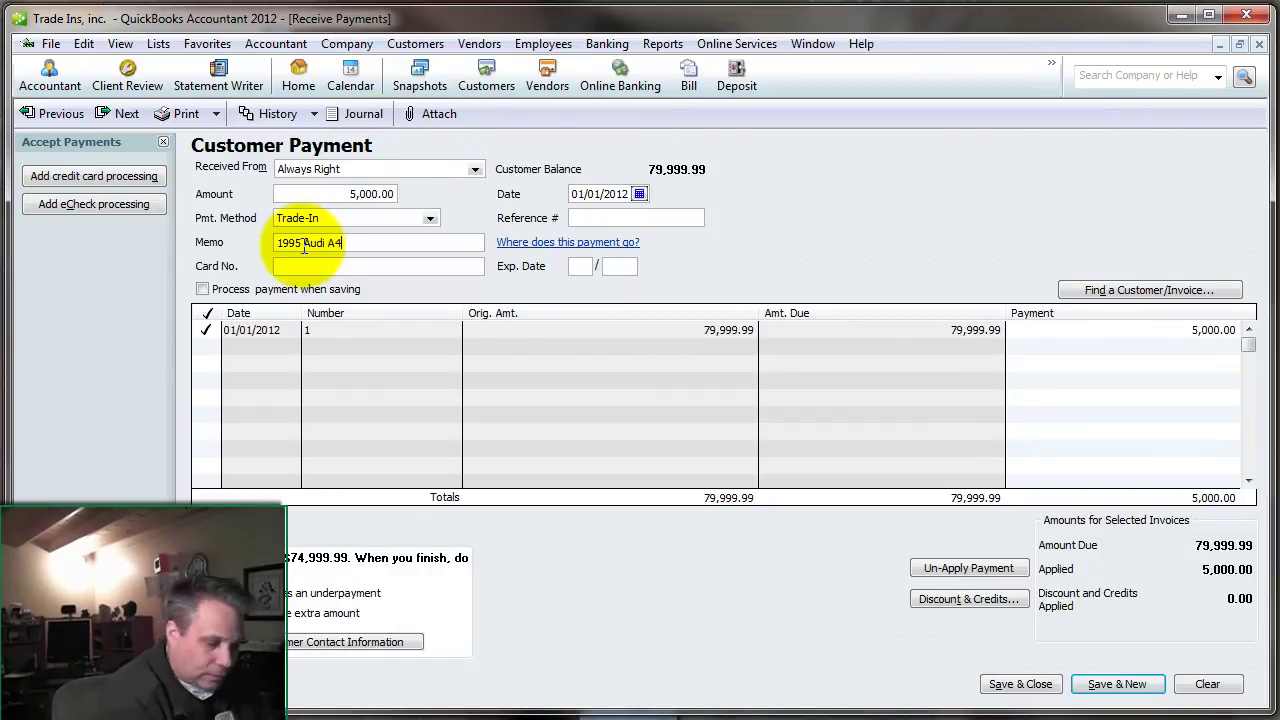
pyautogui.write('....')
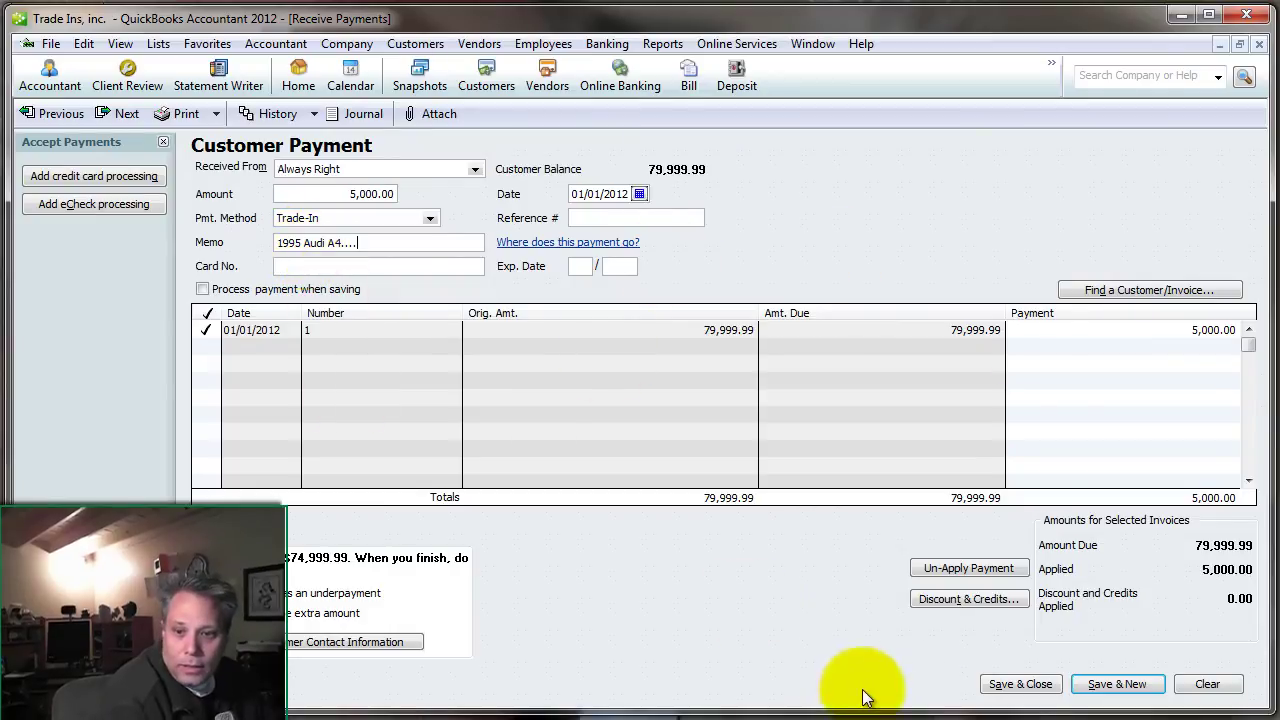
pyautogui.click(1022, 684)
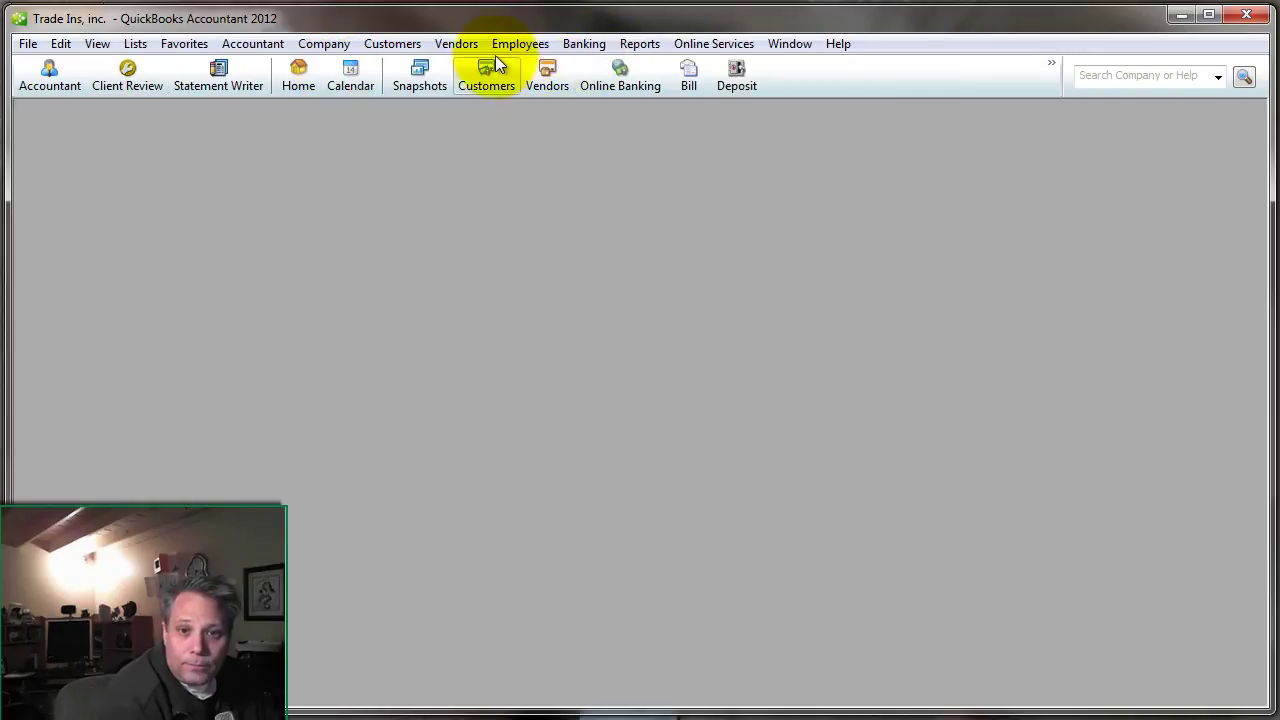
# - Start a deposit with the Always Right Trade-In payment and set the Deposit To account to Inventory Clearing
pyautogui.click(584, 44)
pyautogui.click(655, 160)
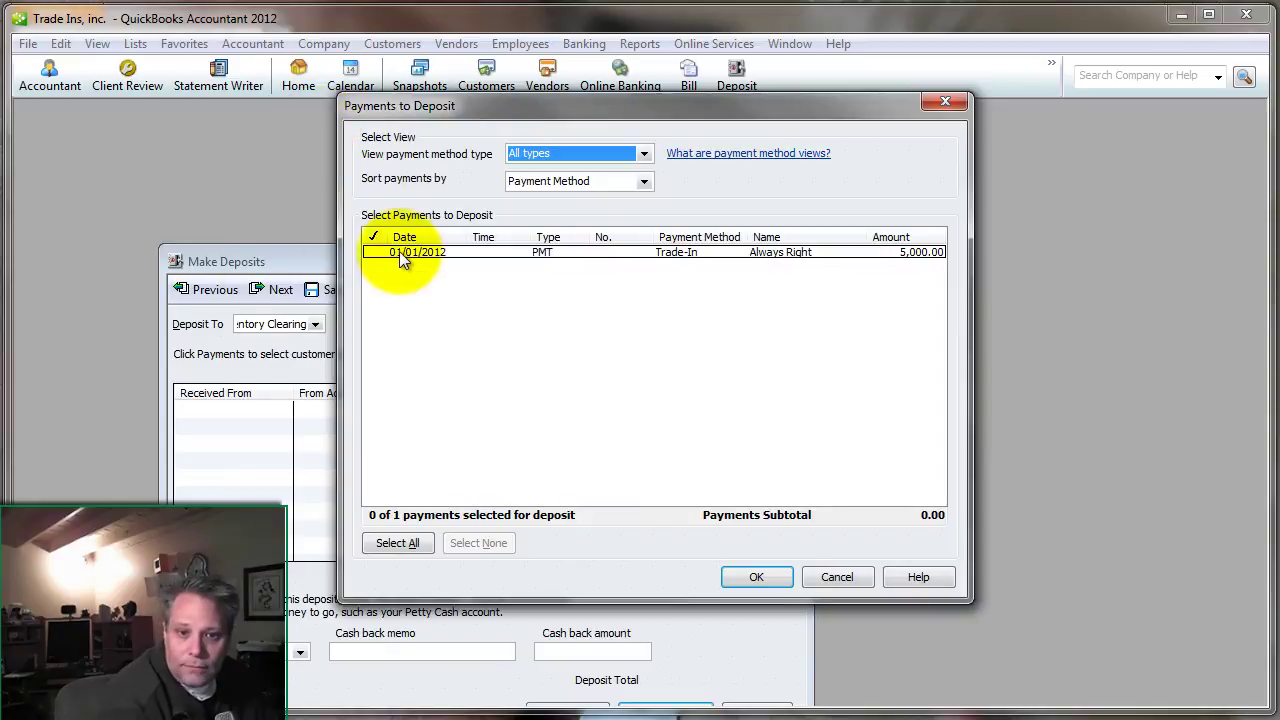
pyautogui.click(380, 252)
pyautogui.click(745, 576)
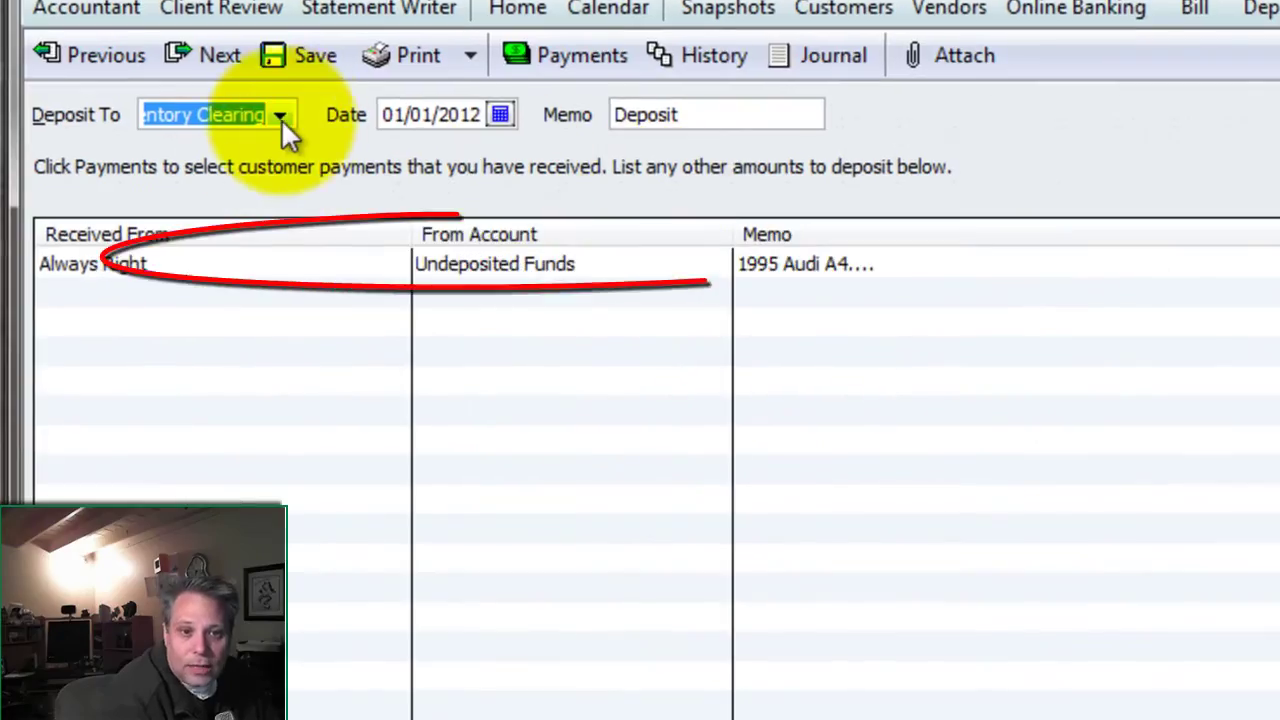
pyautogui.click(282, 117)
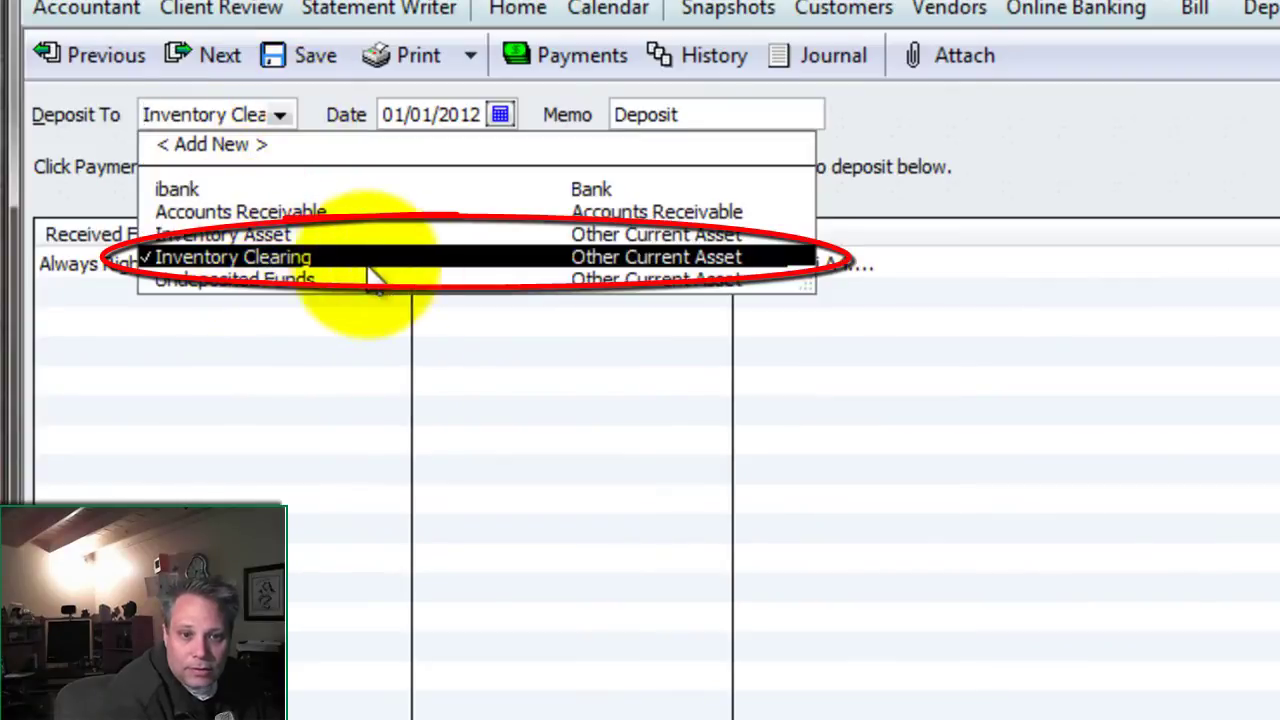
pyautogui.click(306, 262)
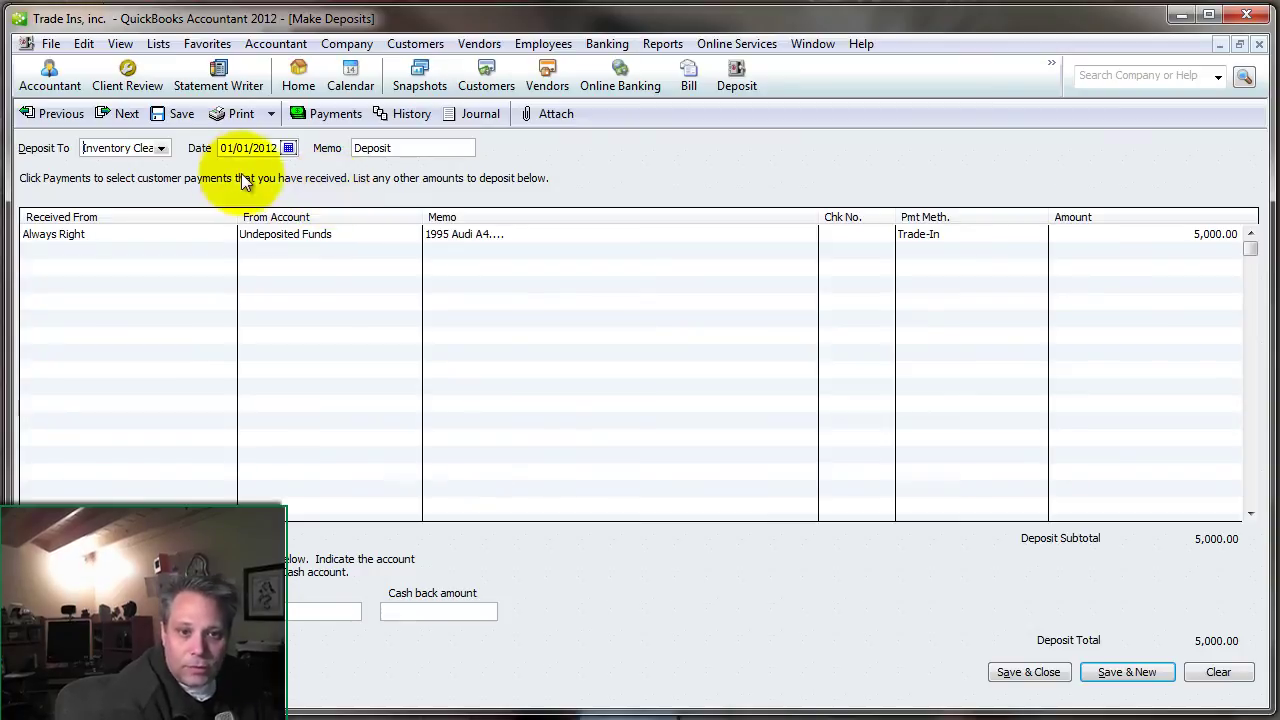
# - Confirm Inventory Clearing as the account receiving the trade-in deposit, and save and close the deposit
pyautogui.click(158, 149)
pyautogui.click(122, 233)
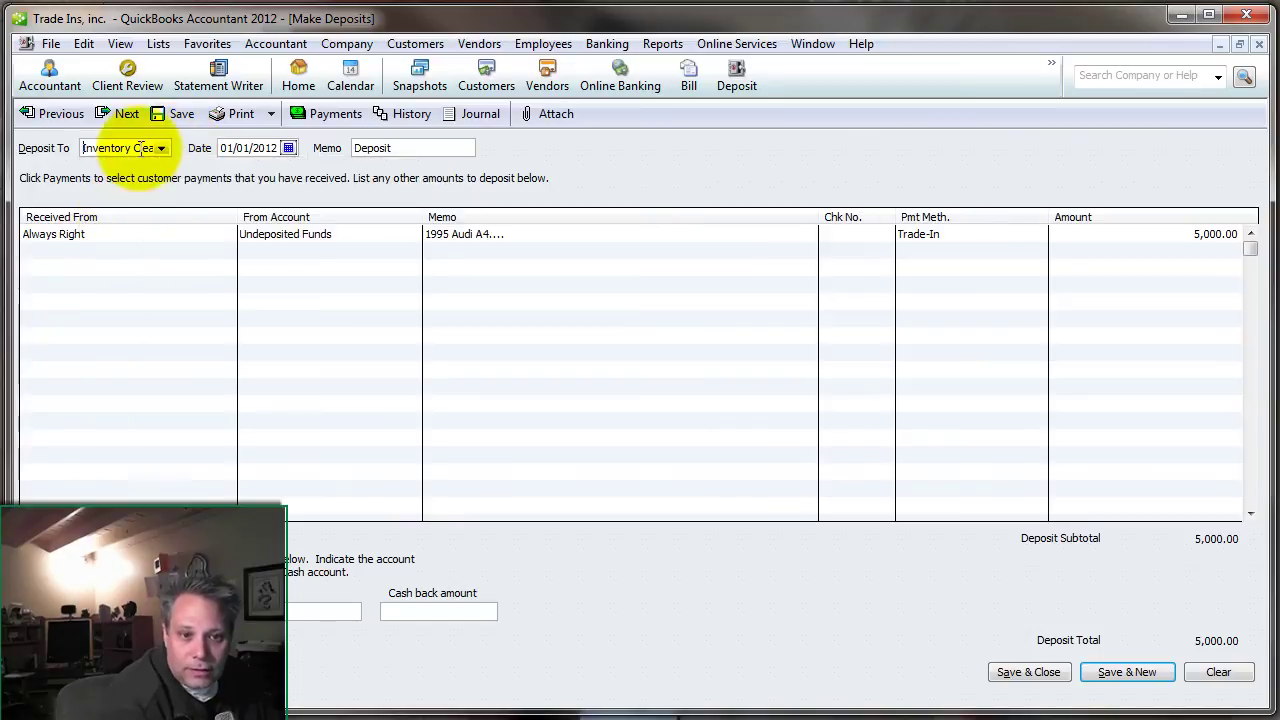
pyautogui.click(1028, 672)
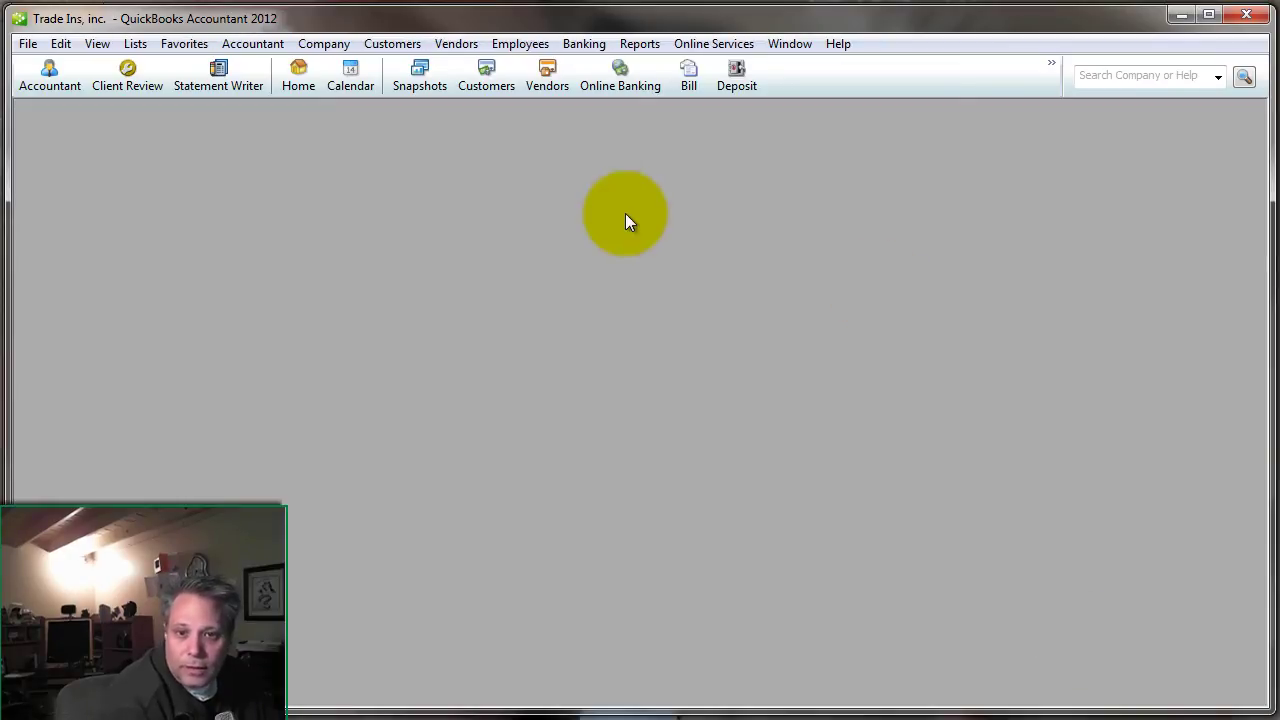
# - Open the Chart of Accounts and check the balance of the Inventory Clearing account
pyautogui.click(137, 45)
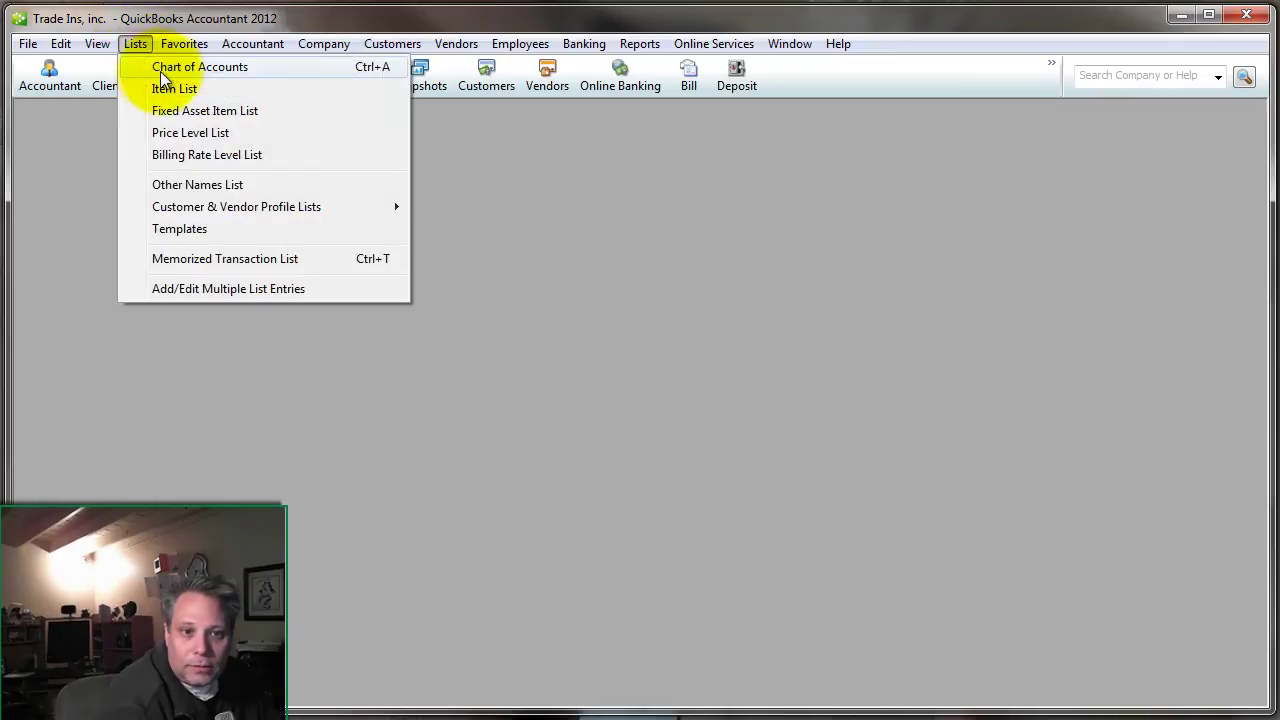
pyautogui.click(162, 68)
pyautogui.moveTo(1146, 409); pyautogui.dragTo(350, 141)
pyautogui.click(866, 219)
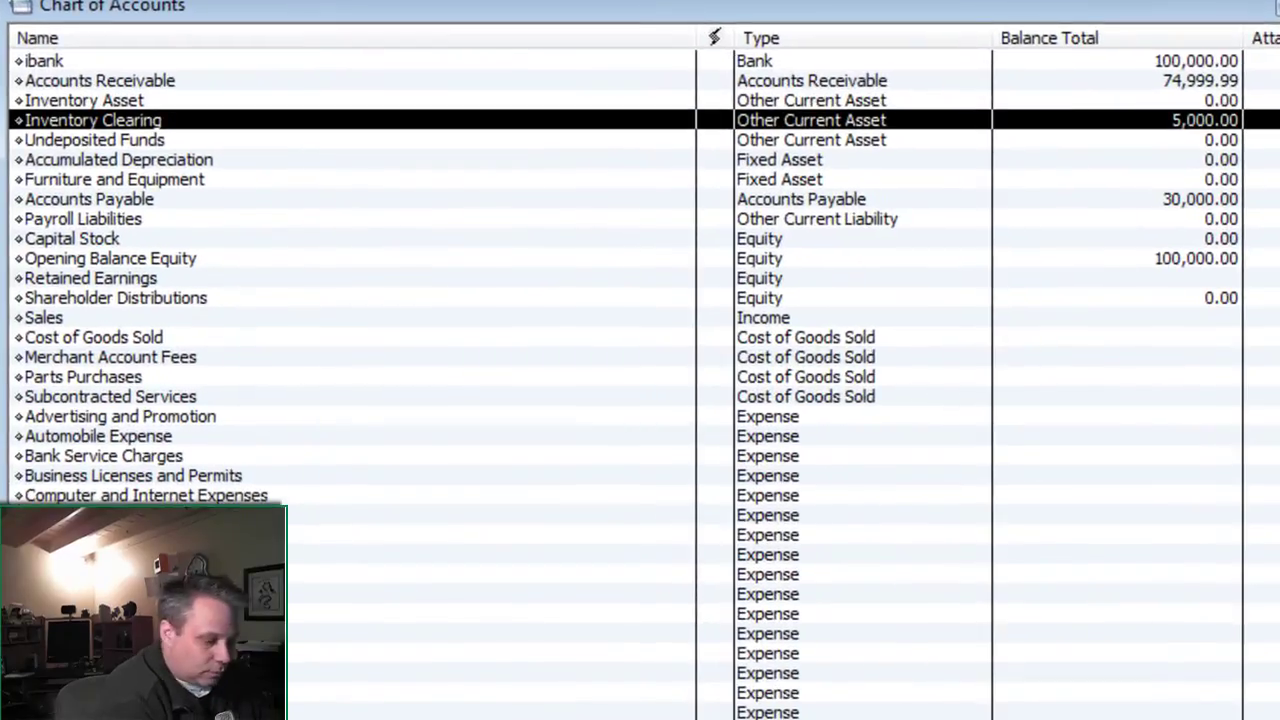
# - Bring up the Always Right invoice for the 2012 Audi A8, review its applied payments and balance due, and close it
pyautogui.hotkey('ctrl', 'i')
pyautogui.click(210, 14)
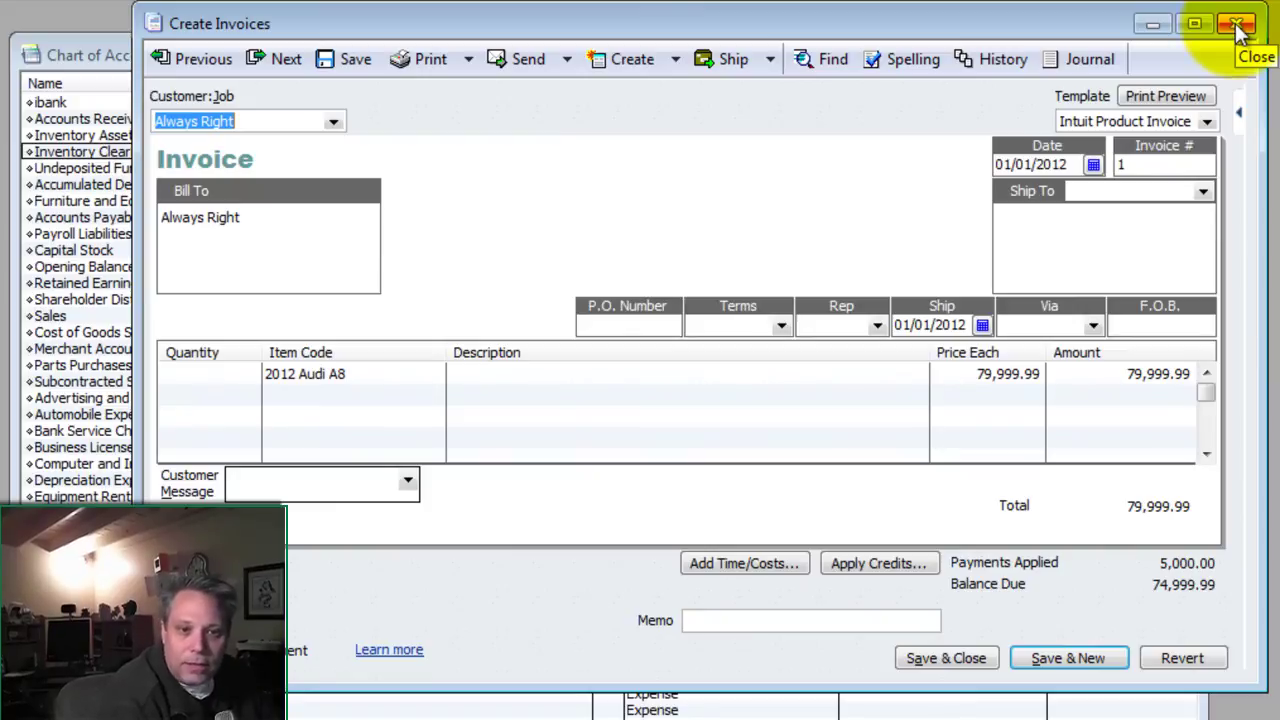
pyautogui.click(1238, 26)
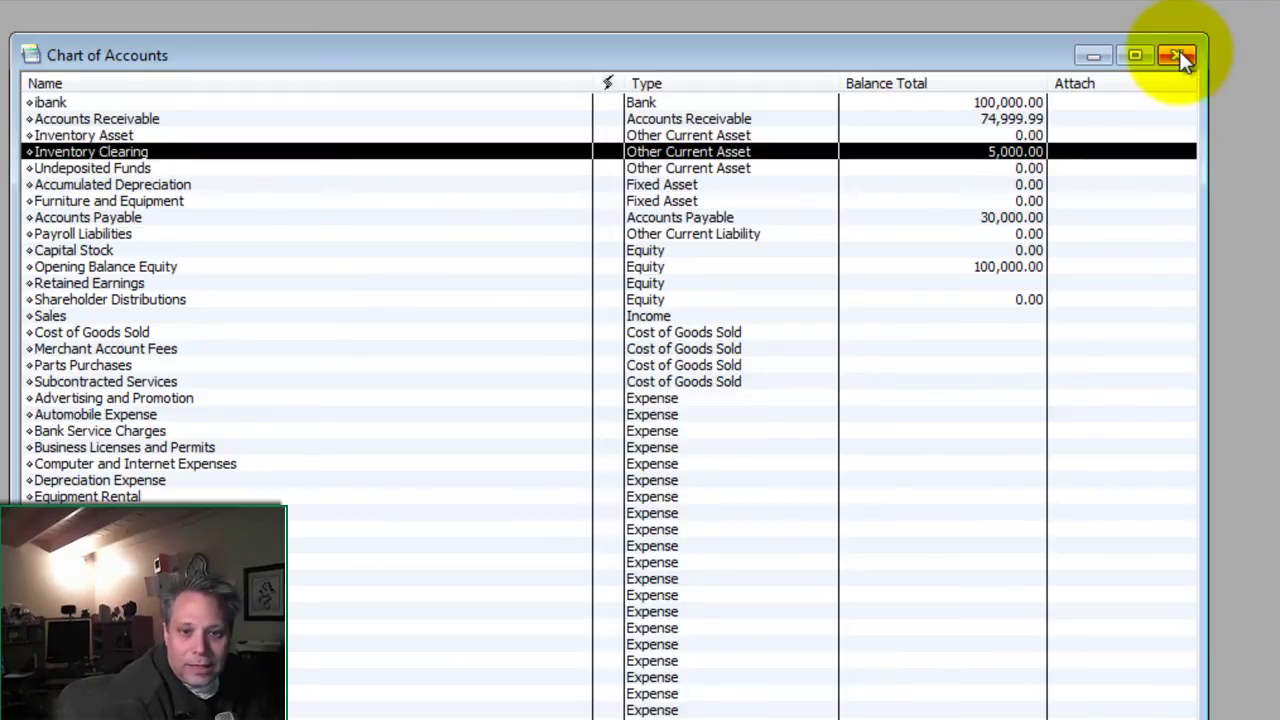
# - Compare the Inventory Asset and Inventory Clearing balances in the Chart of Accounts
pyautogui.click(100, 135)
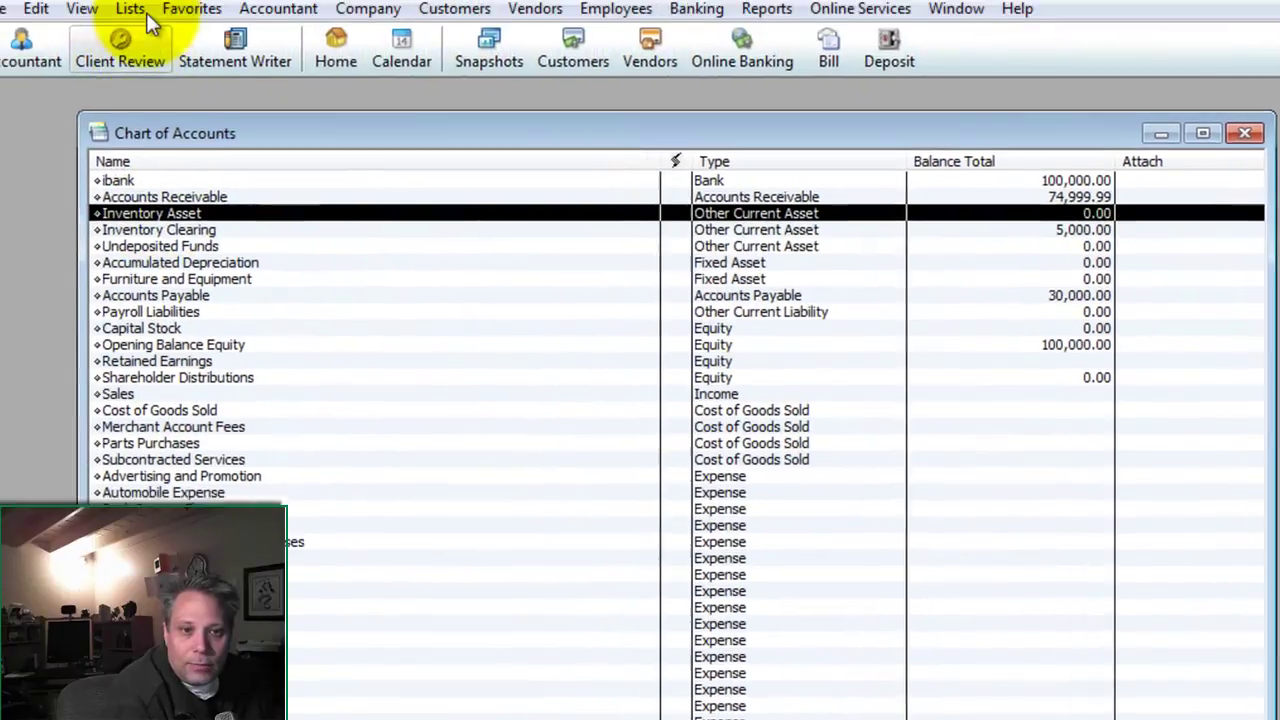
pyautogui.click(150, 22)
pyautogui.click(205, 113)
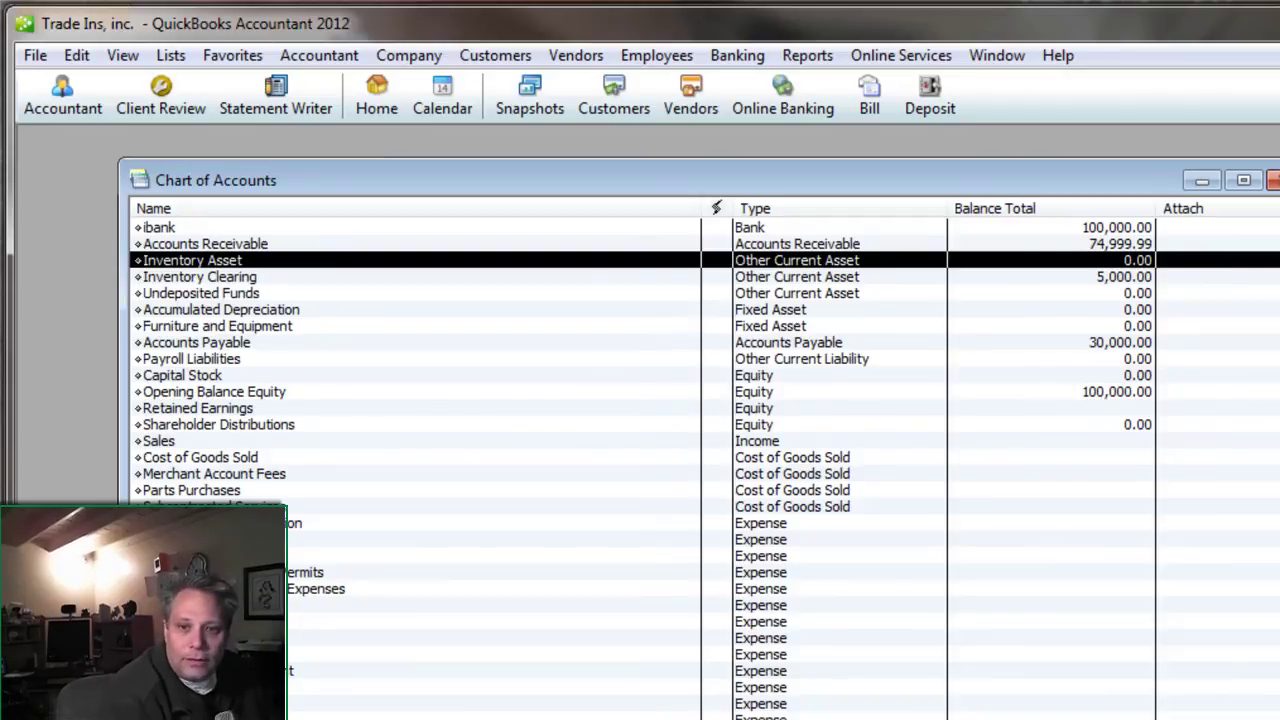
pyautogui.click(212, 280)
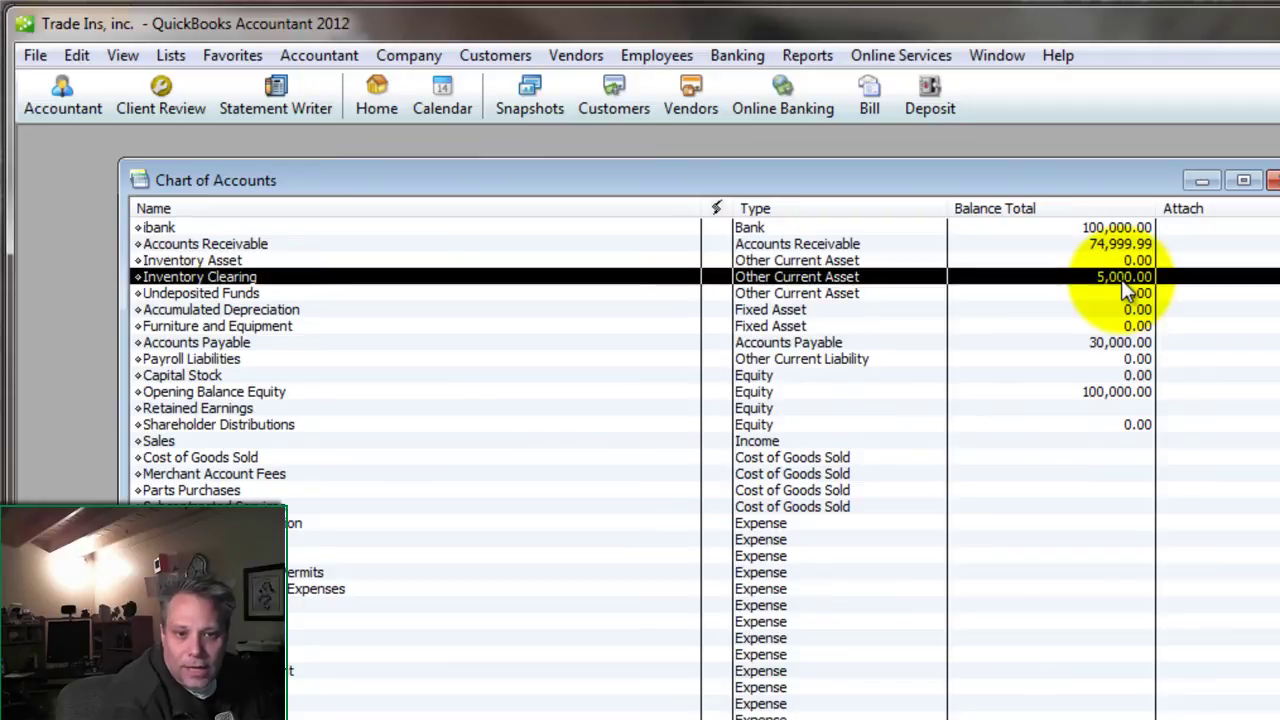
pyautogui.click(191, 262)
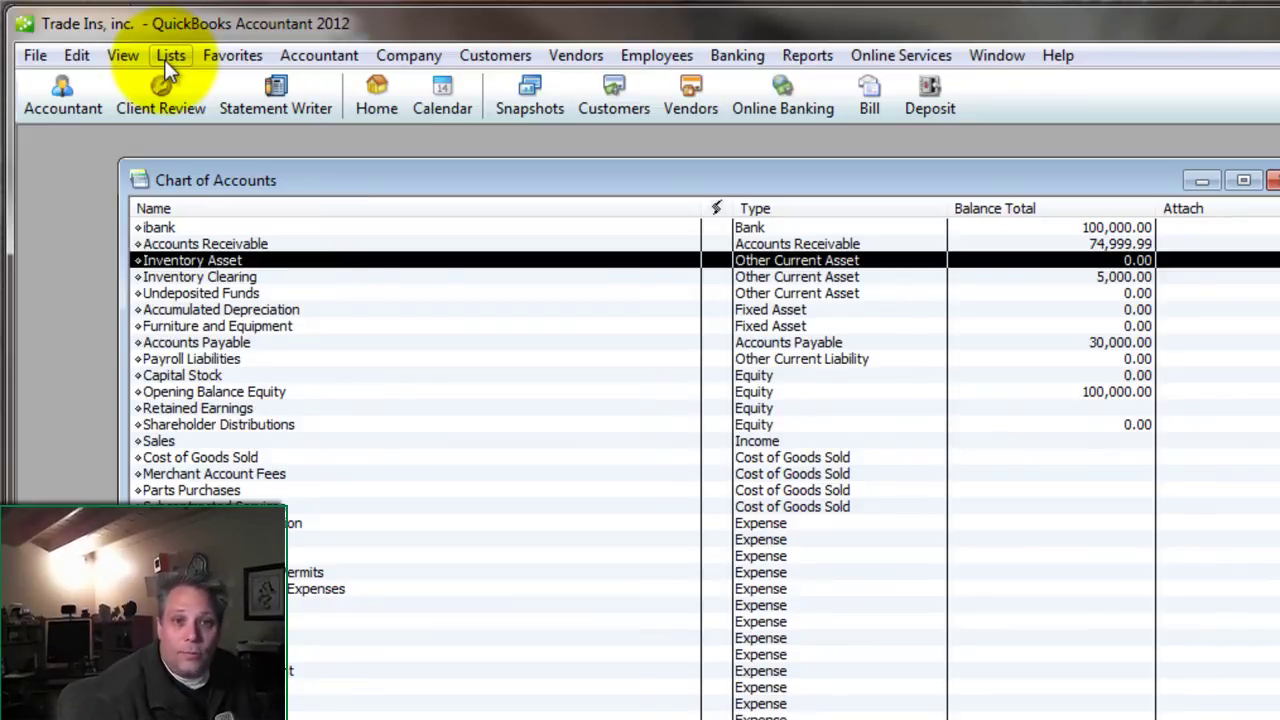
# - Start a new vendor bill, and move and resize its window so the whole form fits on screen
pyautogui.click(570, 57)
pyautogui.click(613, 123)
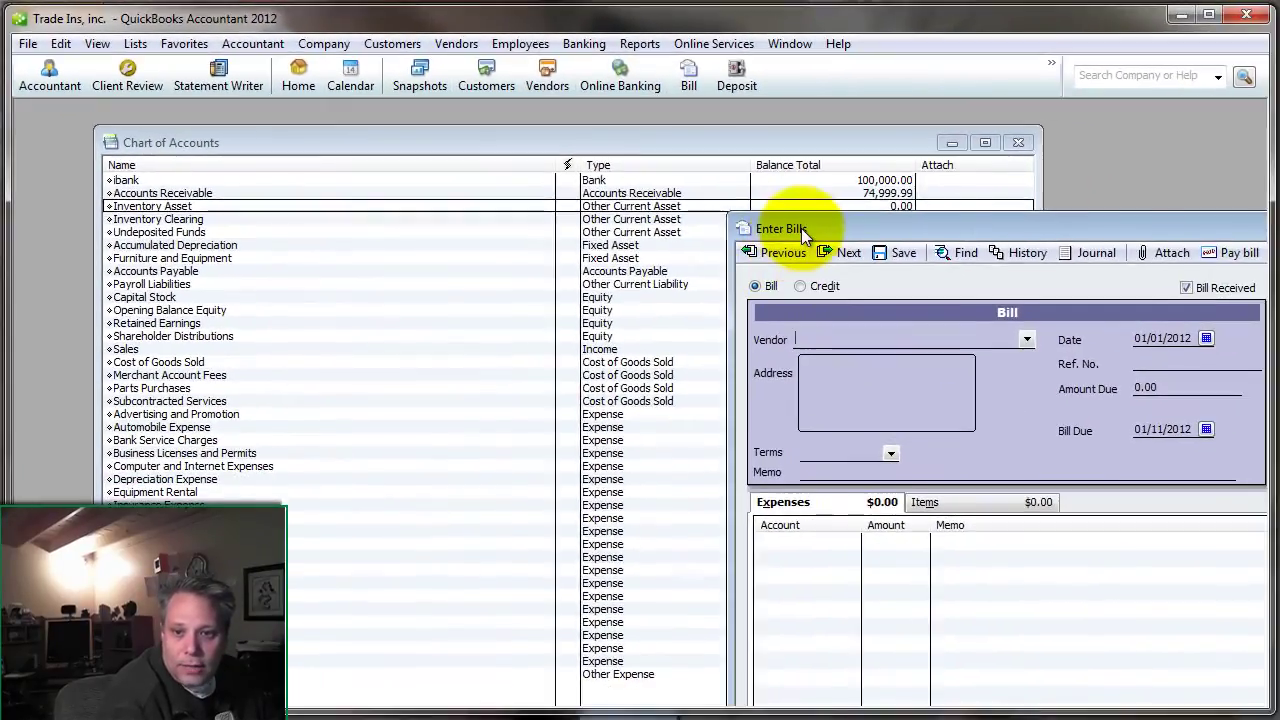
pyautogui.moveTo(801, 228); pyautogui.dragTo(145, 141)
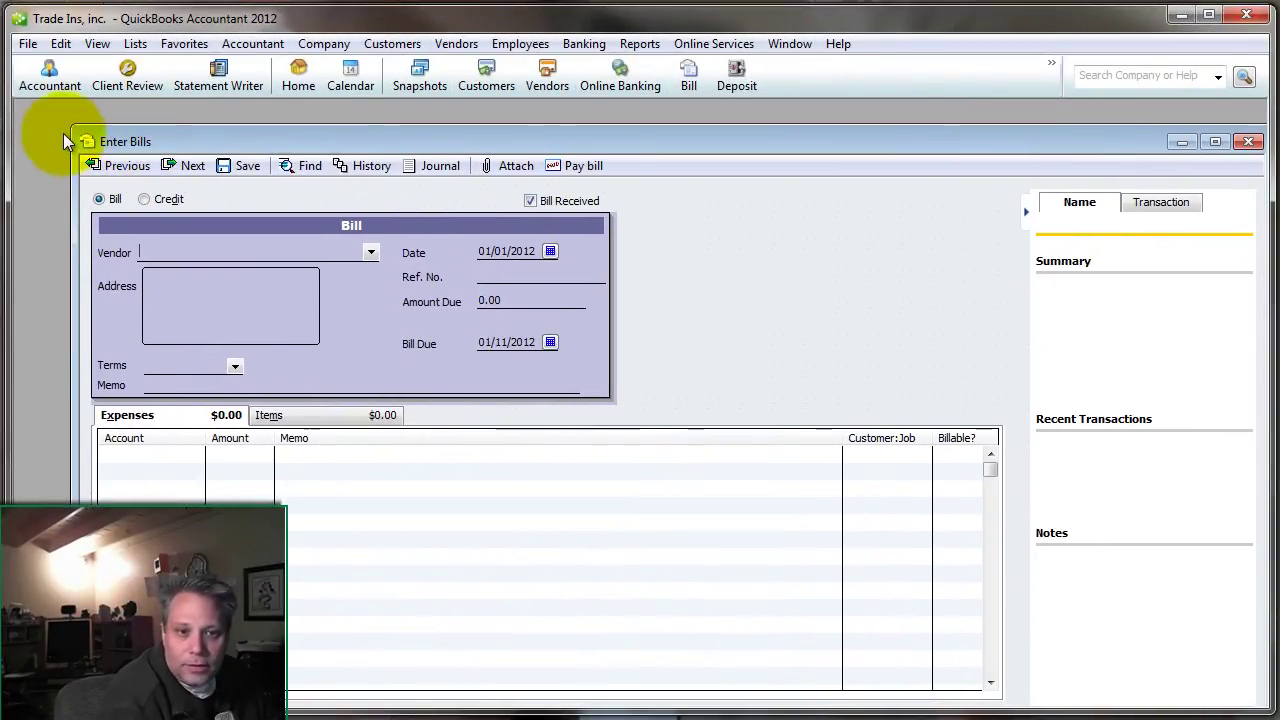
pyautogui.moveTo(69, 125); pyautogui.dragTo(530, 250)
pyautogui.moveTo(660, 264); pyautogui.dragTo(349, 150)
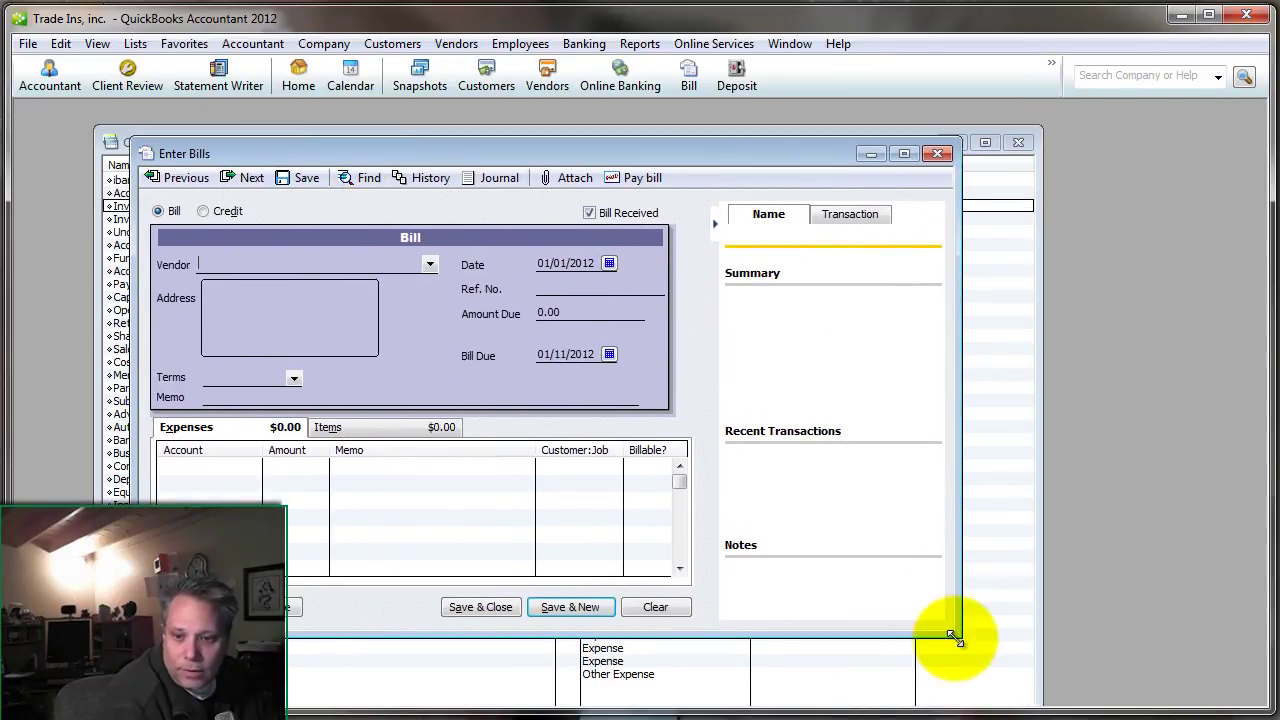
pyautogui.moveTo(958, 636); pyautogui.dragTo(1177, 679)
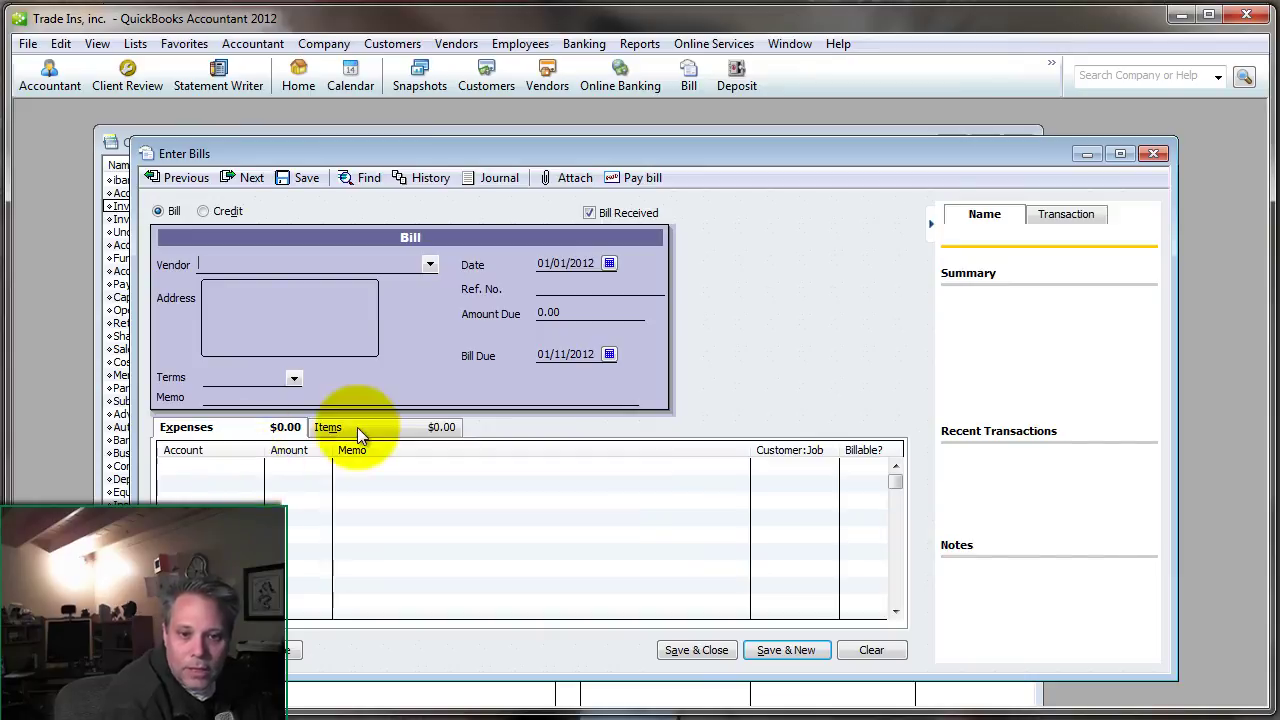
# - Add an expense line to the bill for the Inventory Clearing account with an amount of -5,000.00
pyautogui.click(229, 465)
pyautogui.write('Clear')
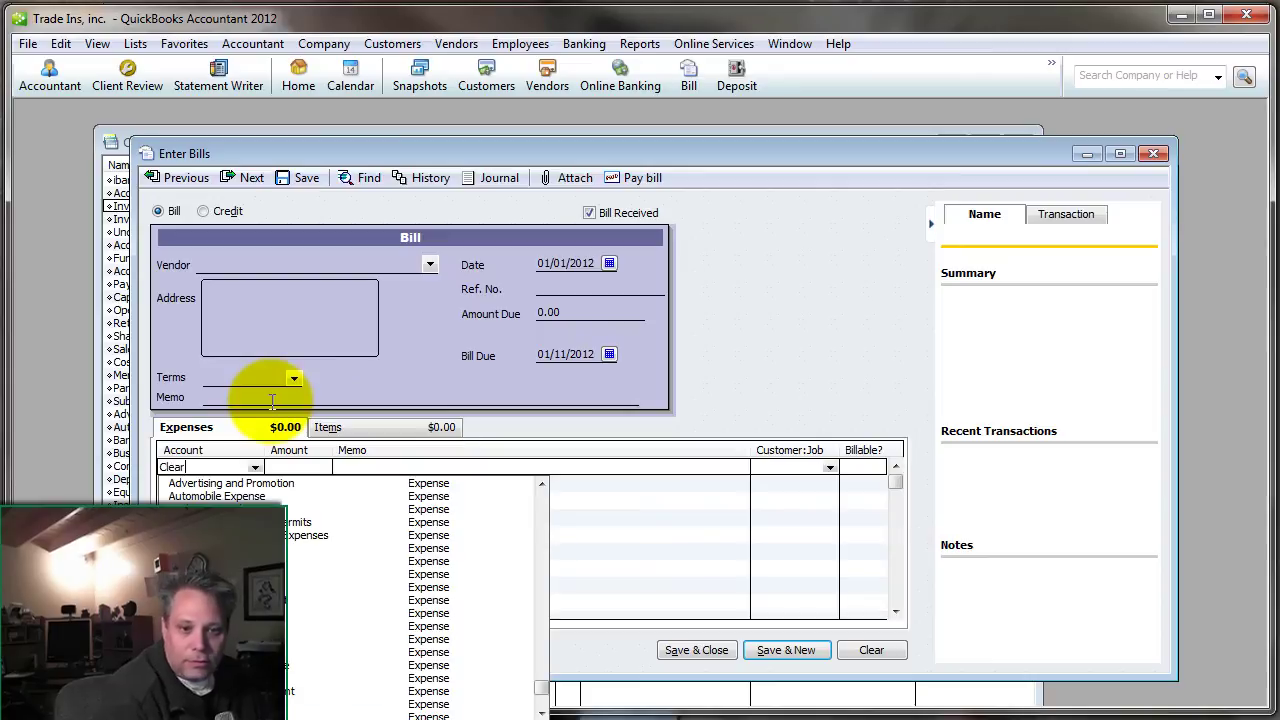
pyautogui.press('BackSpace')
pyautogui.press('BackSpace')
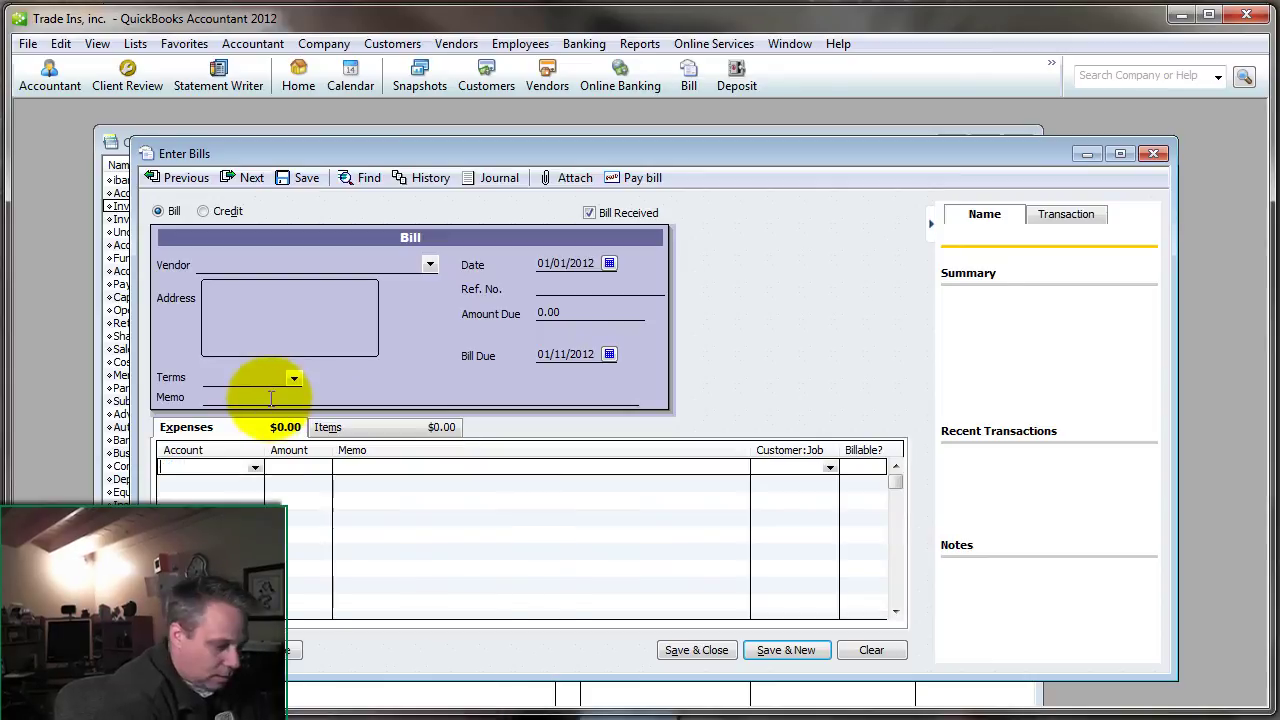
pyautogui.write('Inventory Asset')
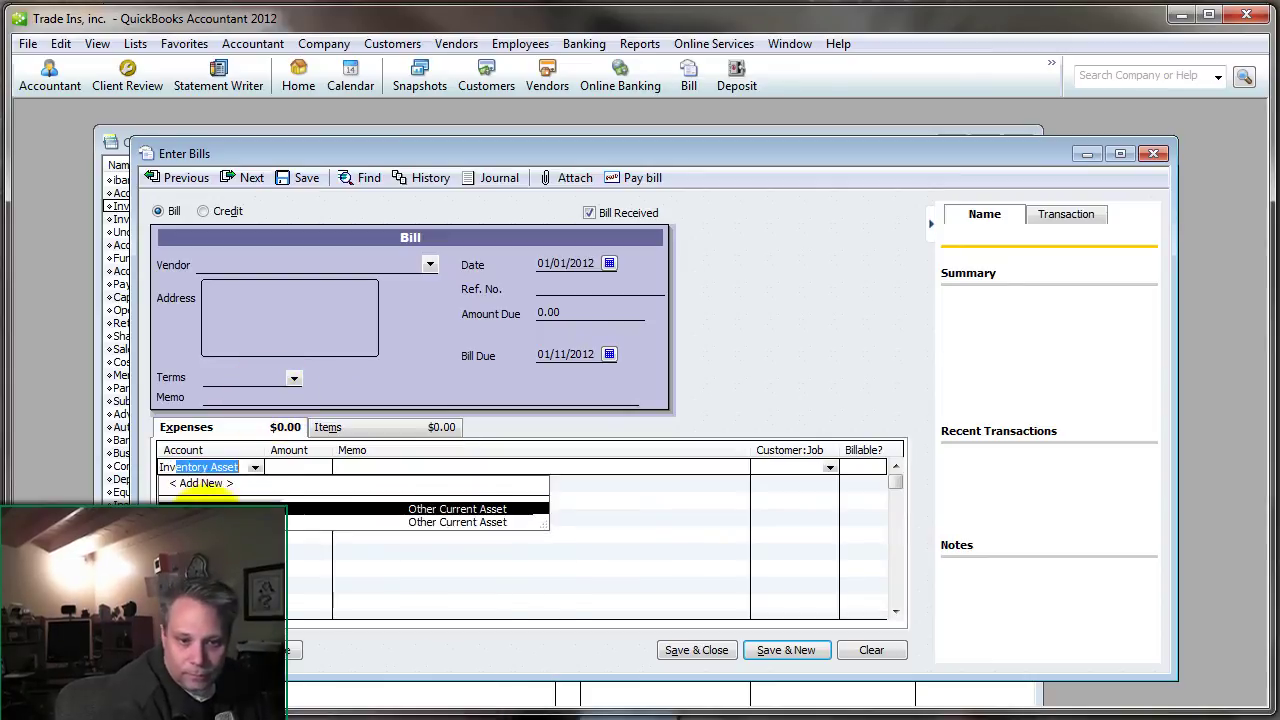
pyautogui.click(320, 522)
pyautogui.moveTo(268, 450); pyautogui.dragTo(376, 450)
pyautogui.click(399, 465)
pyautogui.write('-5,000')
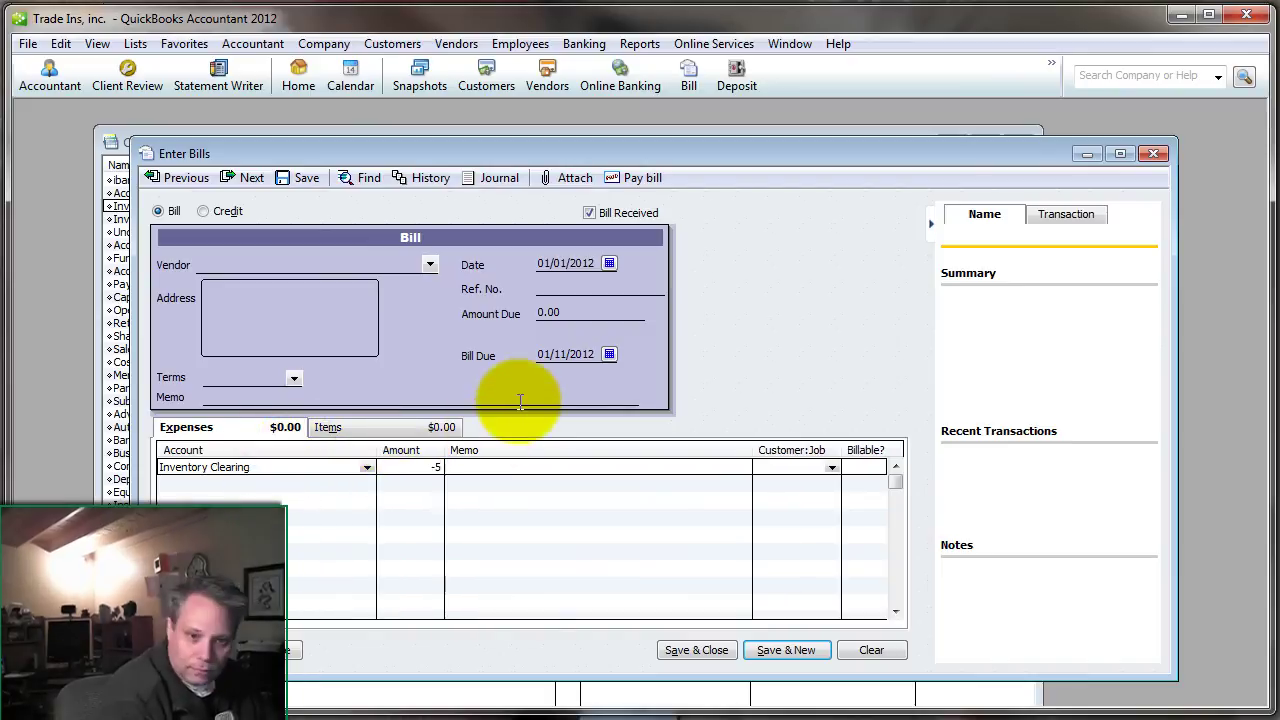
pyautogui.press('Tab')
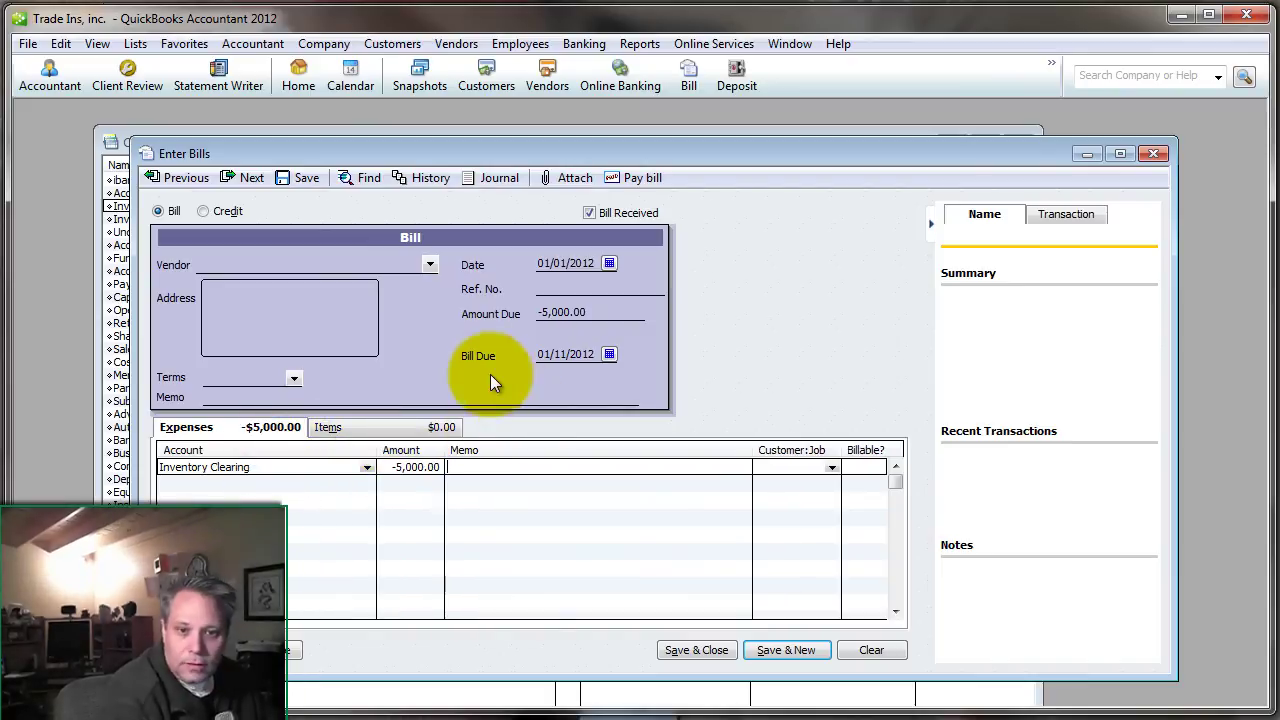
pyautogui.hotkey('shift', 'Tab')
# - Create an inventory part item named 2005 Audi A4 from the bill's item lines, with cost 5,000.00 and sales price 7,000.00
pyautogui.click(332, 427)
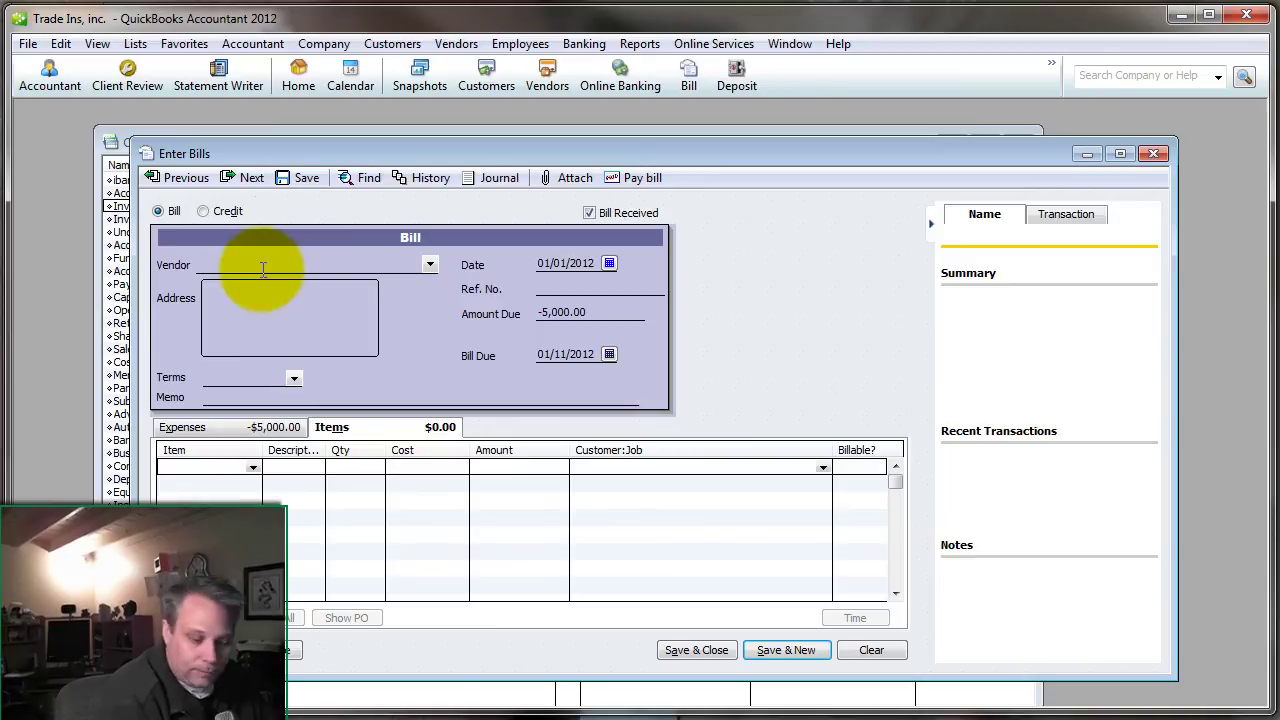
pyautogui.write('2005 Audi A4')
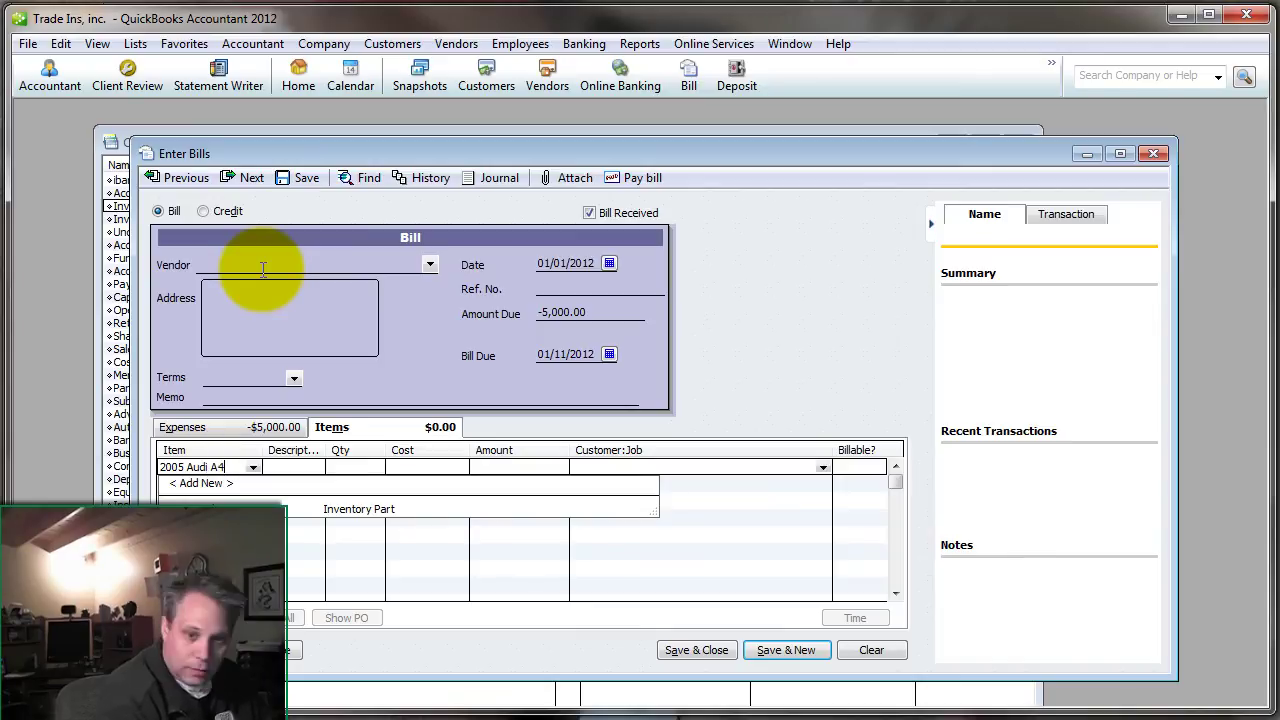
pyautogui.press('Tab')
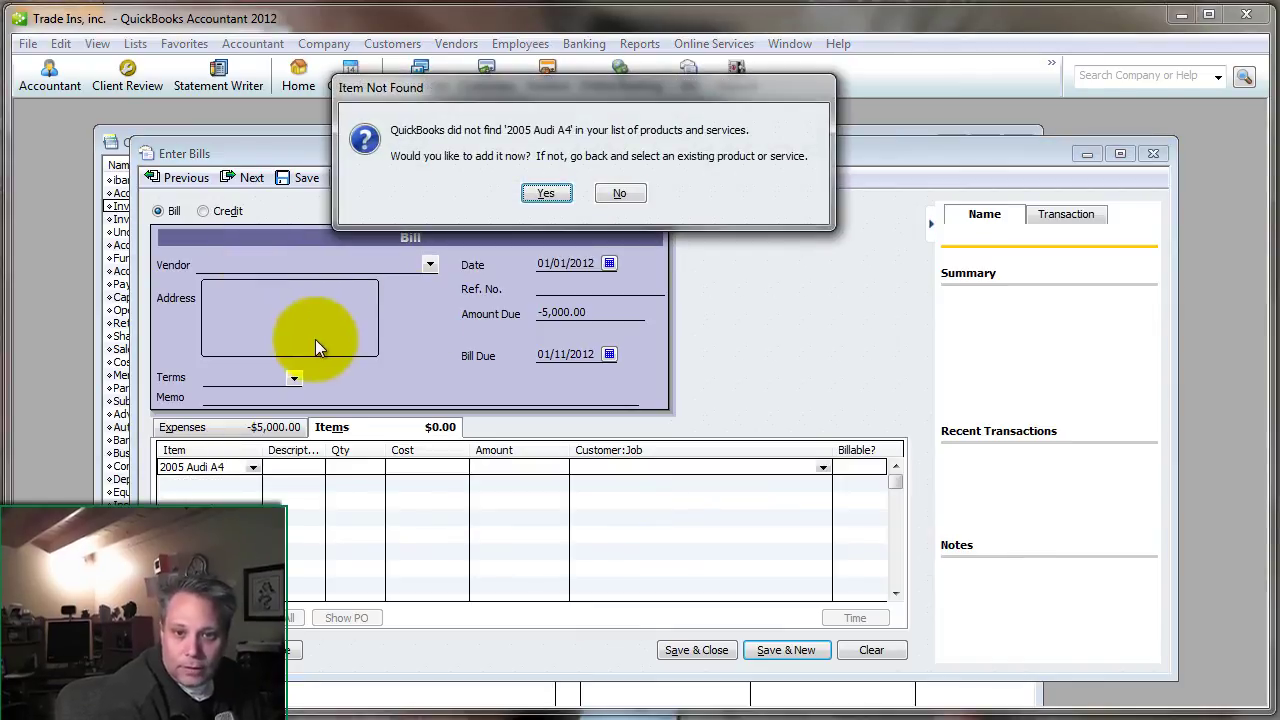
pyautogui.click(547, 190)
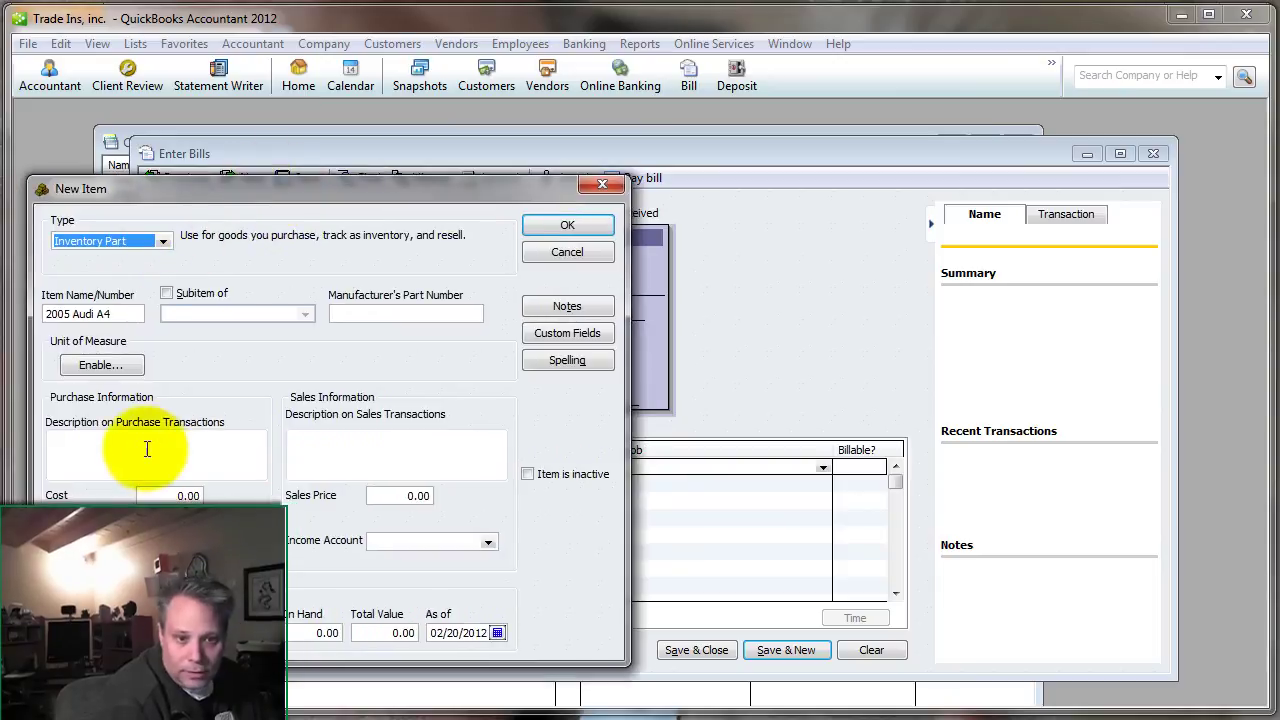
pyautogui.click(185, 495)
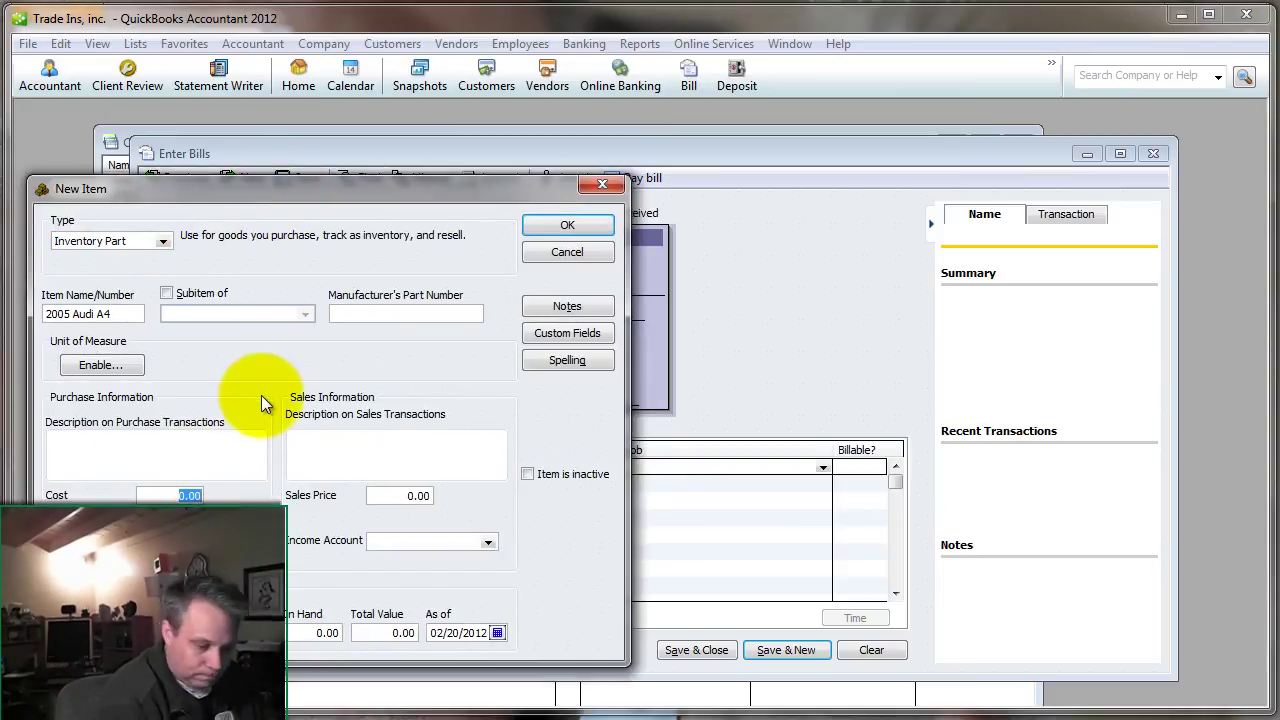
pyautogui.write('5,00')
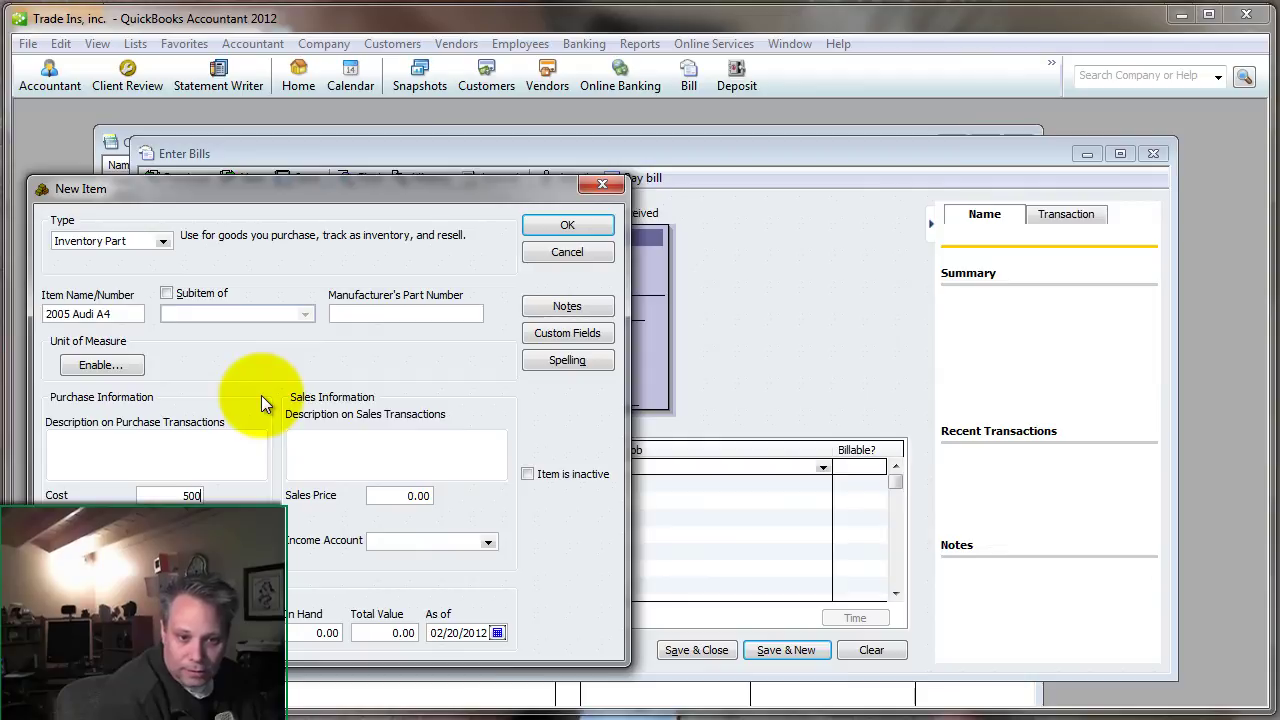
pyautogui.write('0.00')
pyautogui.press('Tab')
pyautogui.press('Tab')
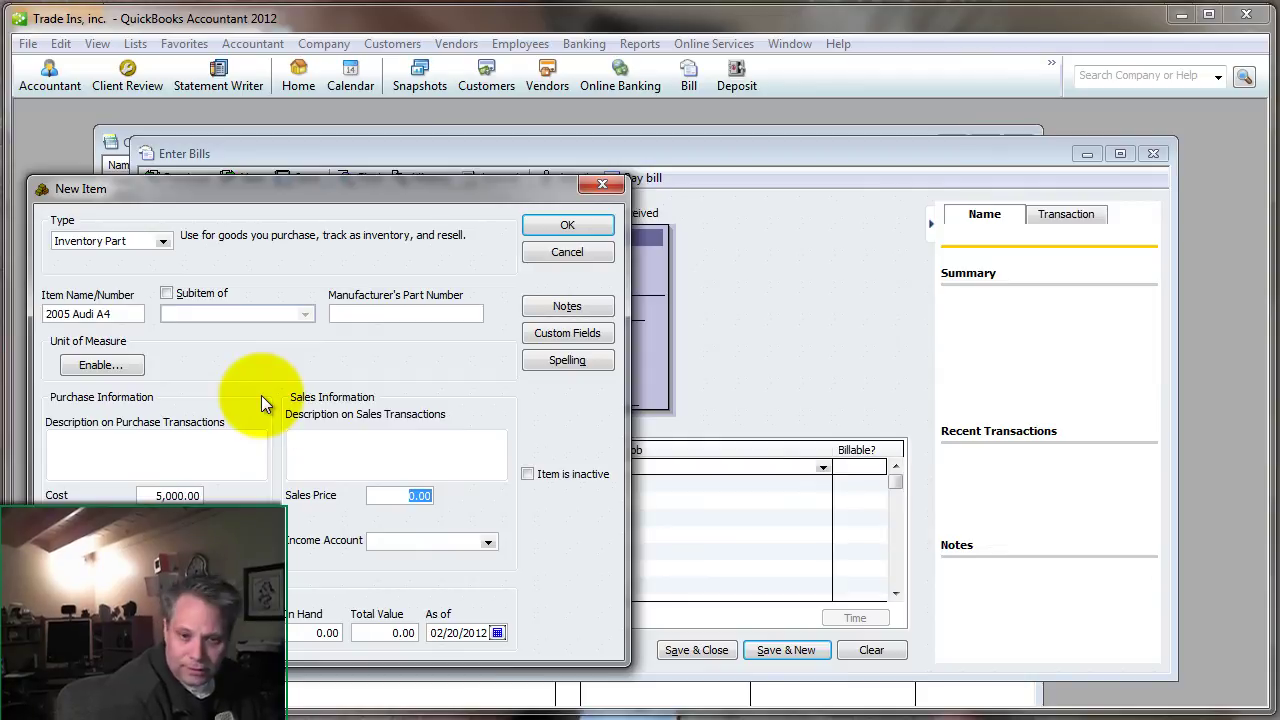
pyautogui.write('7000')
pyautogui.press('Tab')
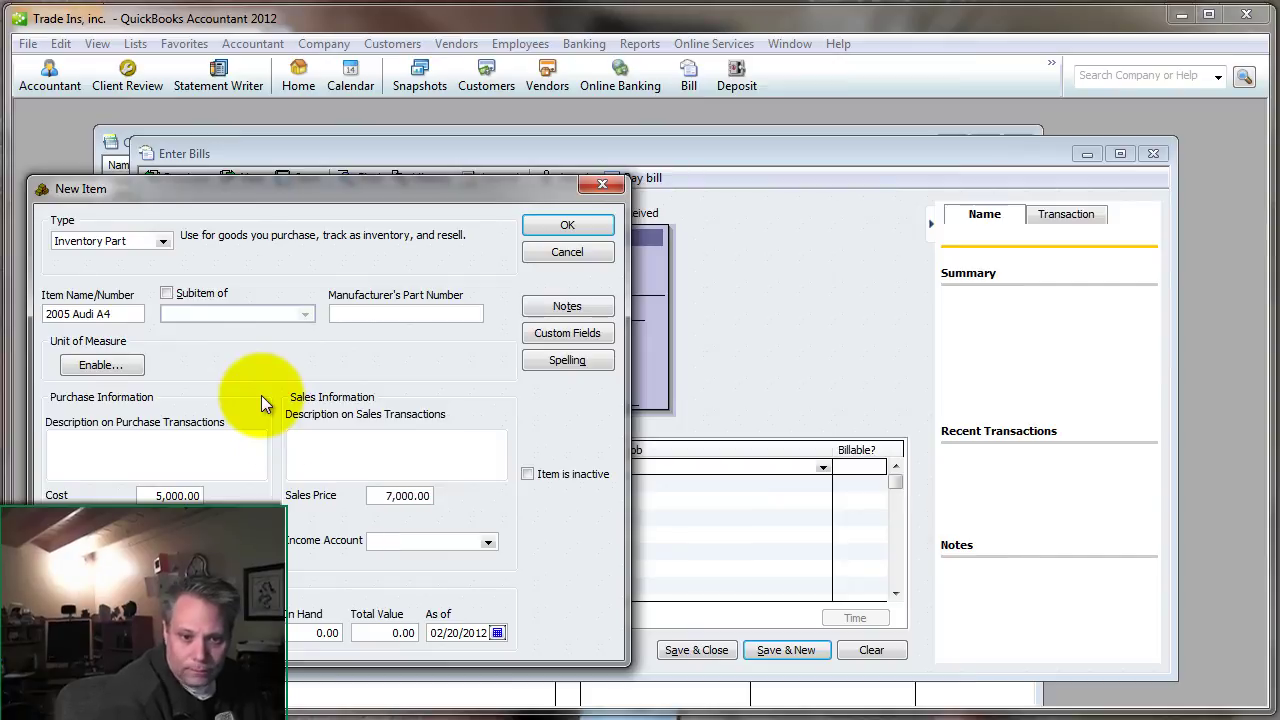
# - Assign the Sales income account to the new 2005 Audi A4 item and save the item
pyautogui.click(565, 226)
pyautogui.click(582, 167)
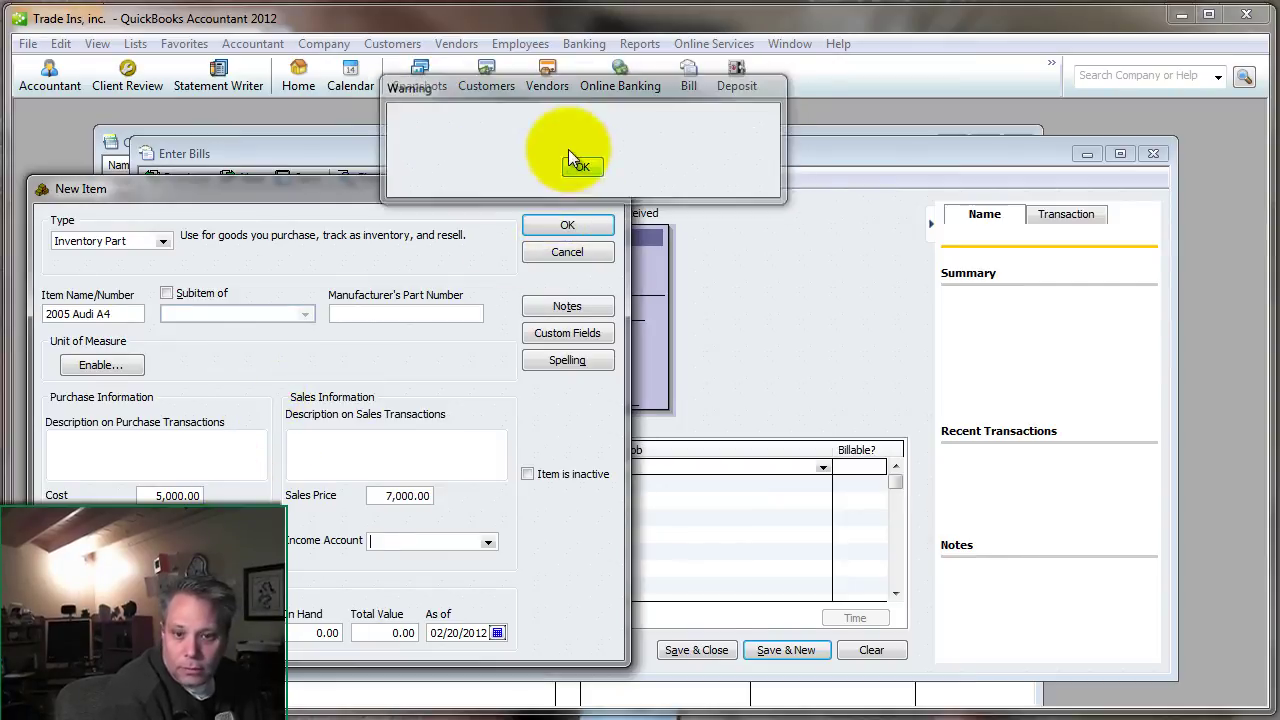
pyautogui.click(463, 541)
pyautogui.write('s')
pyautogui.press('Tab')
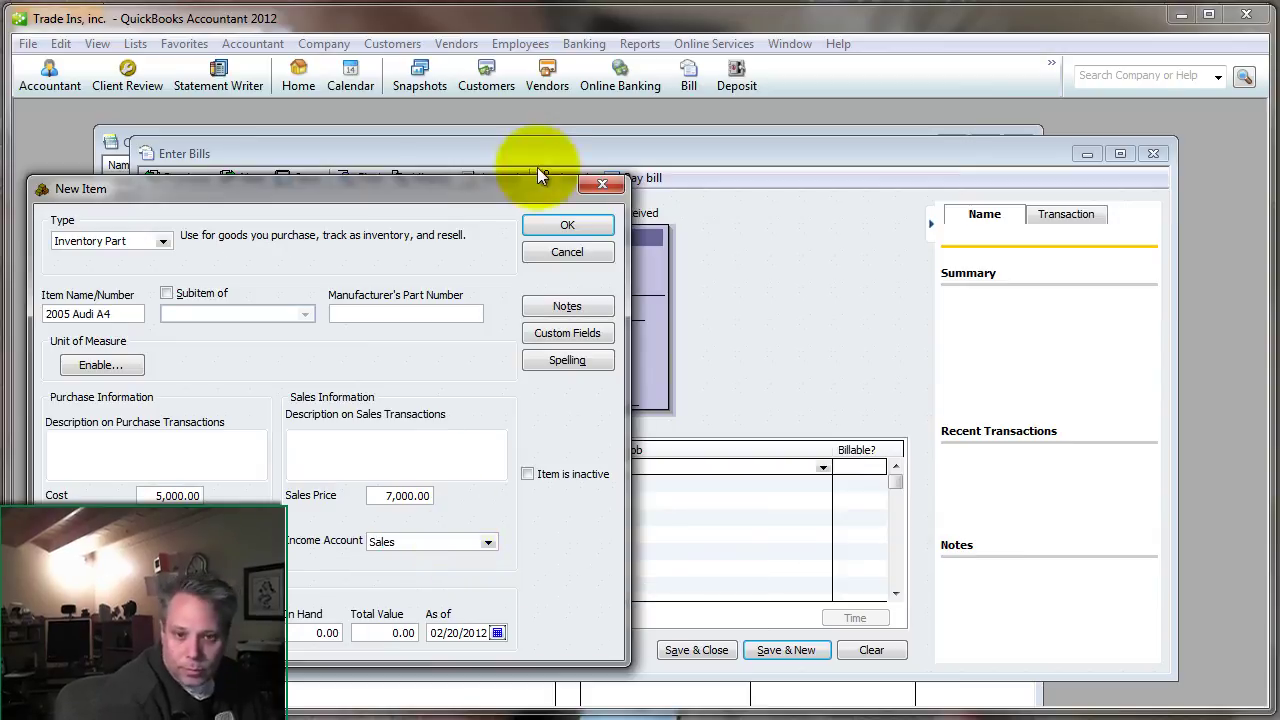
pyautogui.click(565, 227)
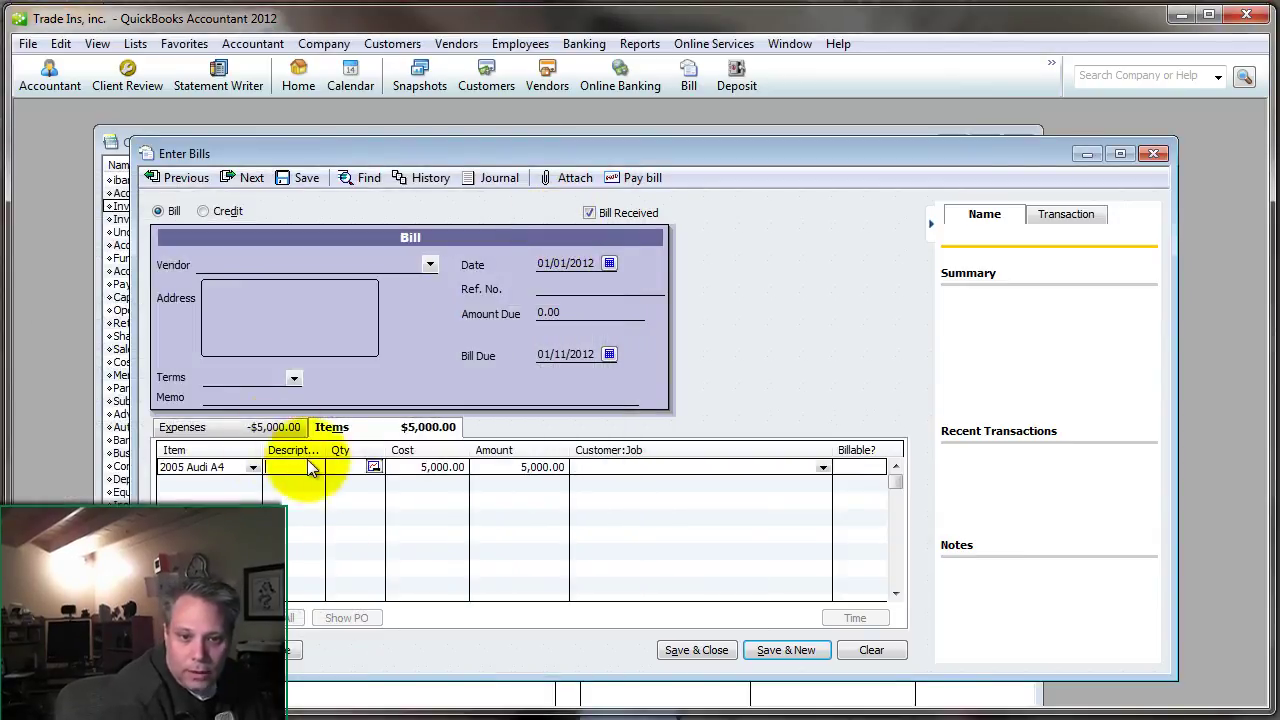
# - Set the quantity of the 2005 Audi A4 line to 1 and widen the item line columns for readability
pyautogui.moveTo(265, 453); pyautogui.dragTo(300, 453)
pyautogui.click(363, 466)
pyautogui.write('1')
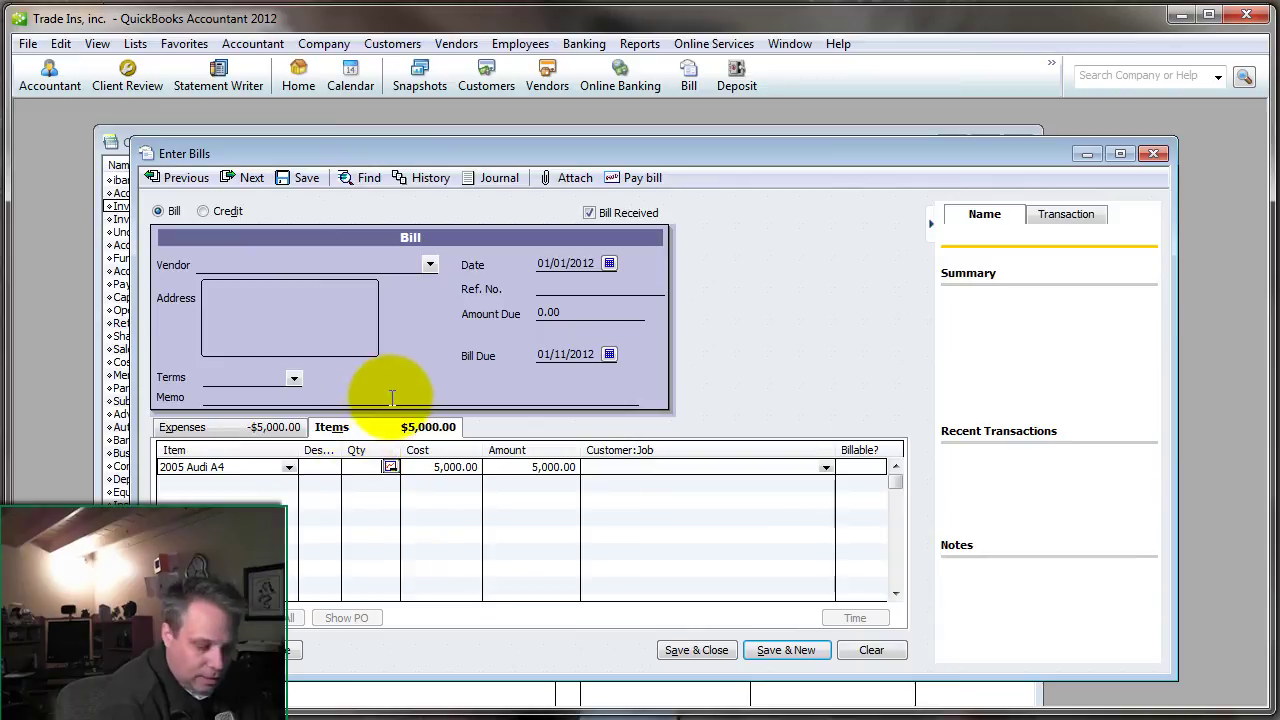
pyautogui.press('Tab')
pyautogui.moveTo(341, 450); pyautogui.dragTo(452, 450)
pyautogui.moveTo(571, 450); pyautogui.dragTo(612, 450)
pyautogui.press('Tab')
pyautogui.click(733, 471)
# - Enter Trade-In Inventory as the vendor of the zero-amount bill
pyautogui.click(239, 434)
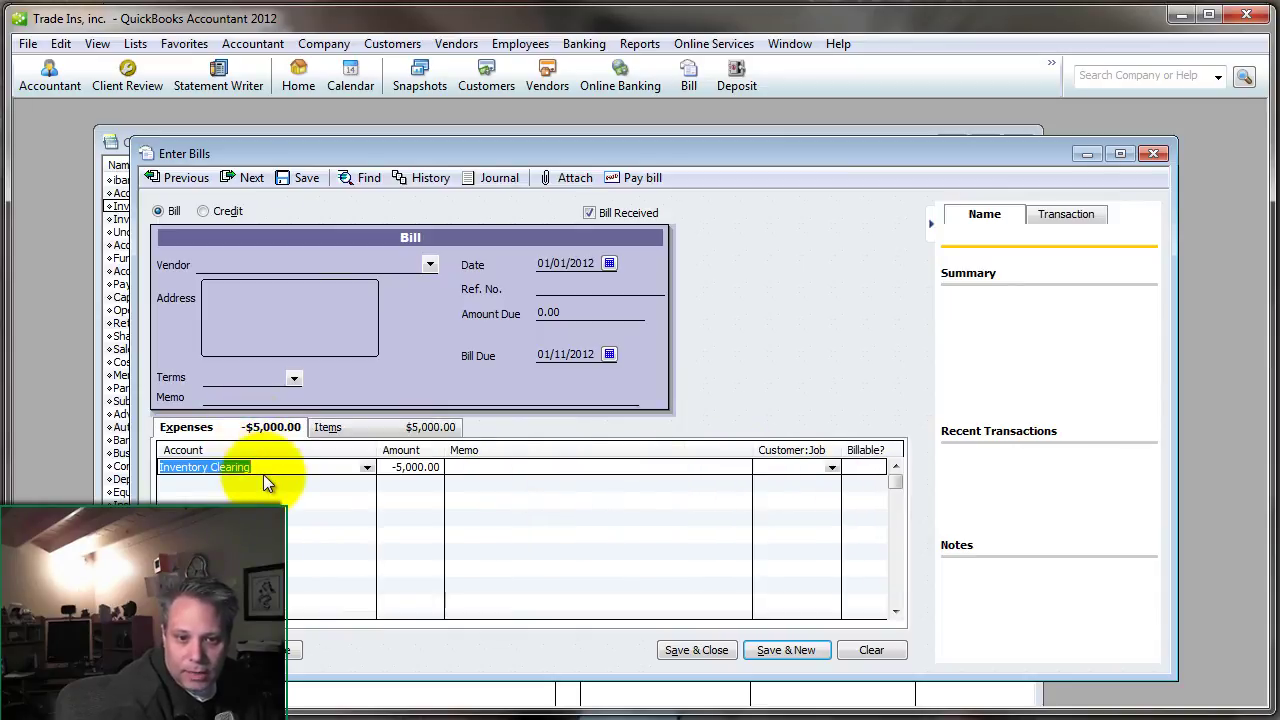
pyautogui.click(601, 313)
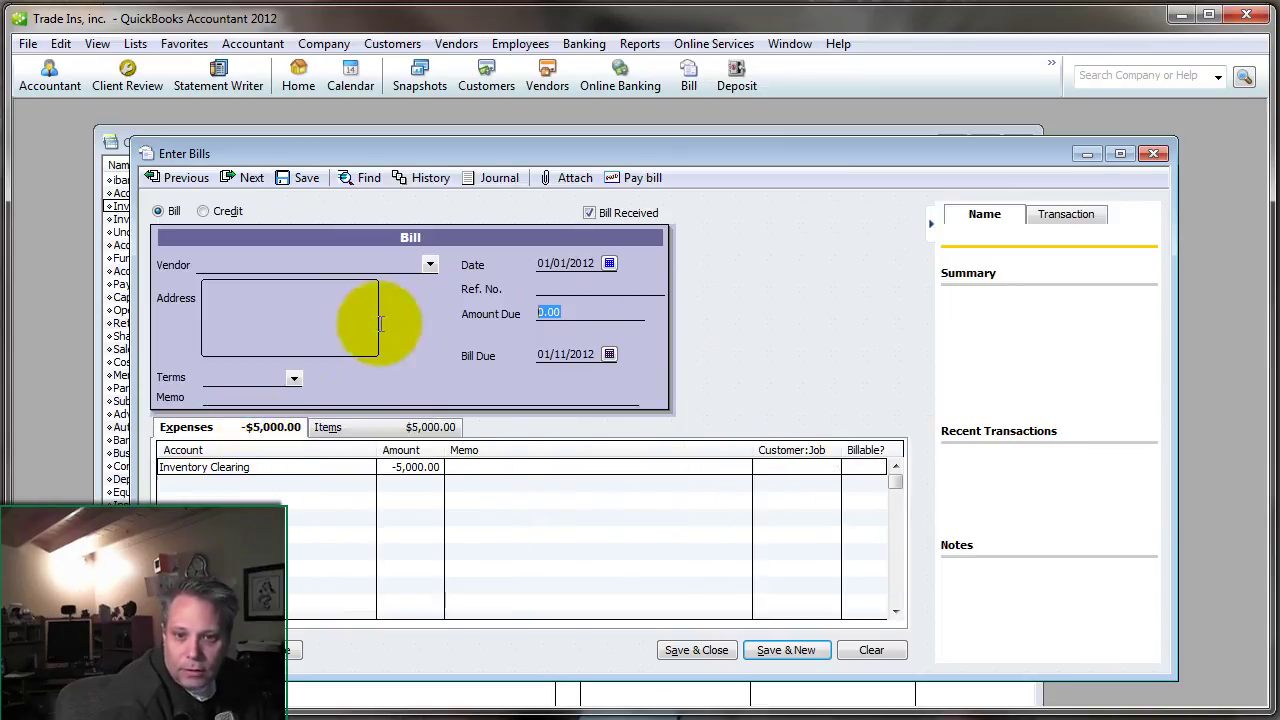
pyautogui.click(215, 265)
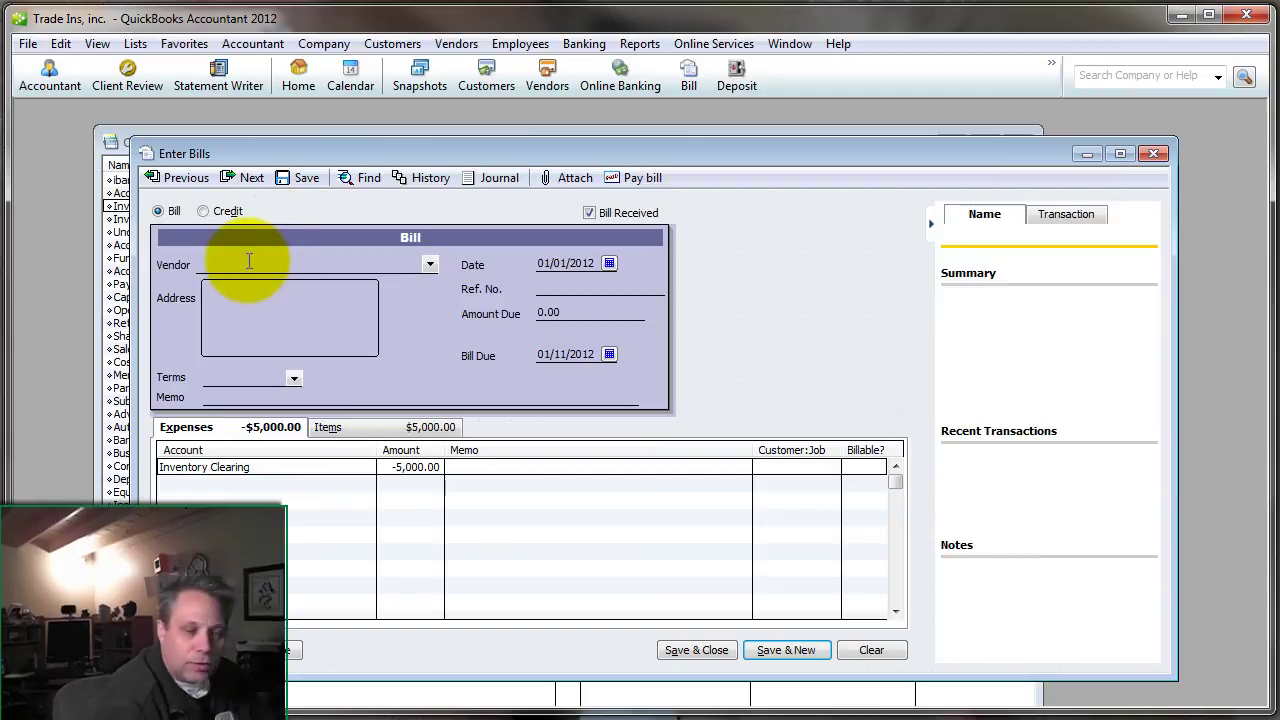
pyautogui.write('Trade')
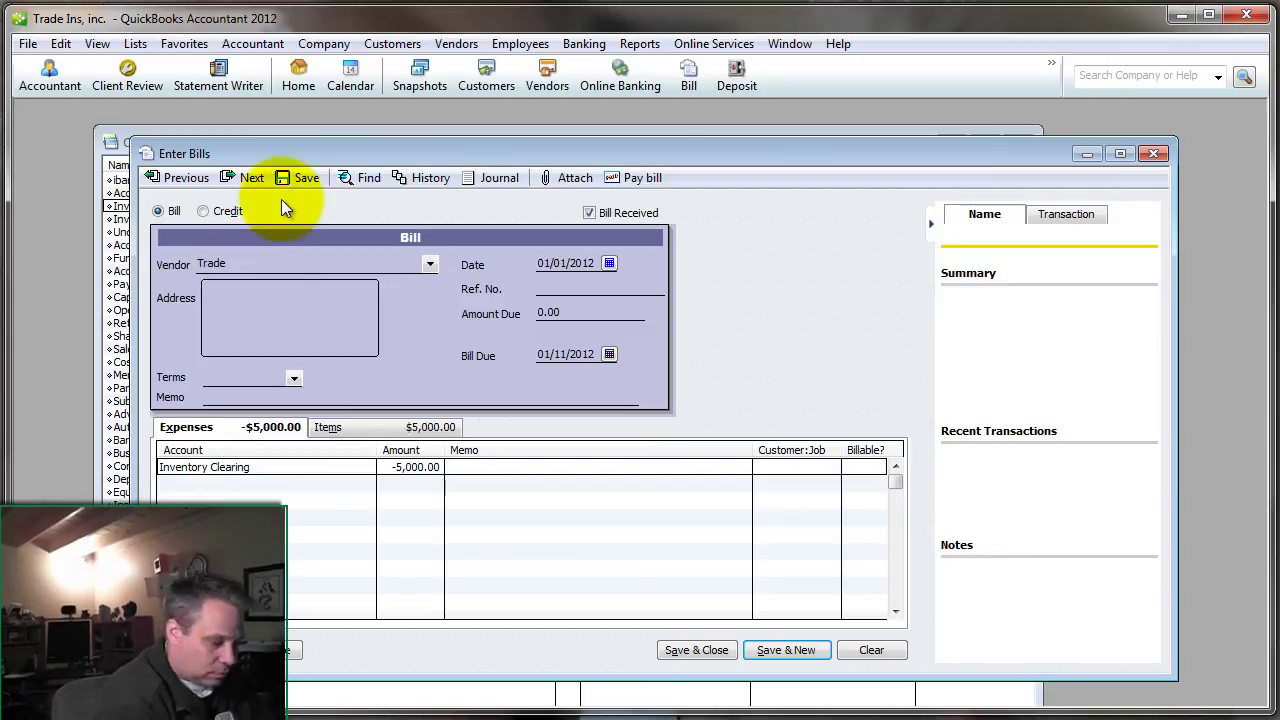
pyautogui.write('-In In')
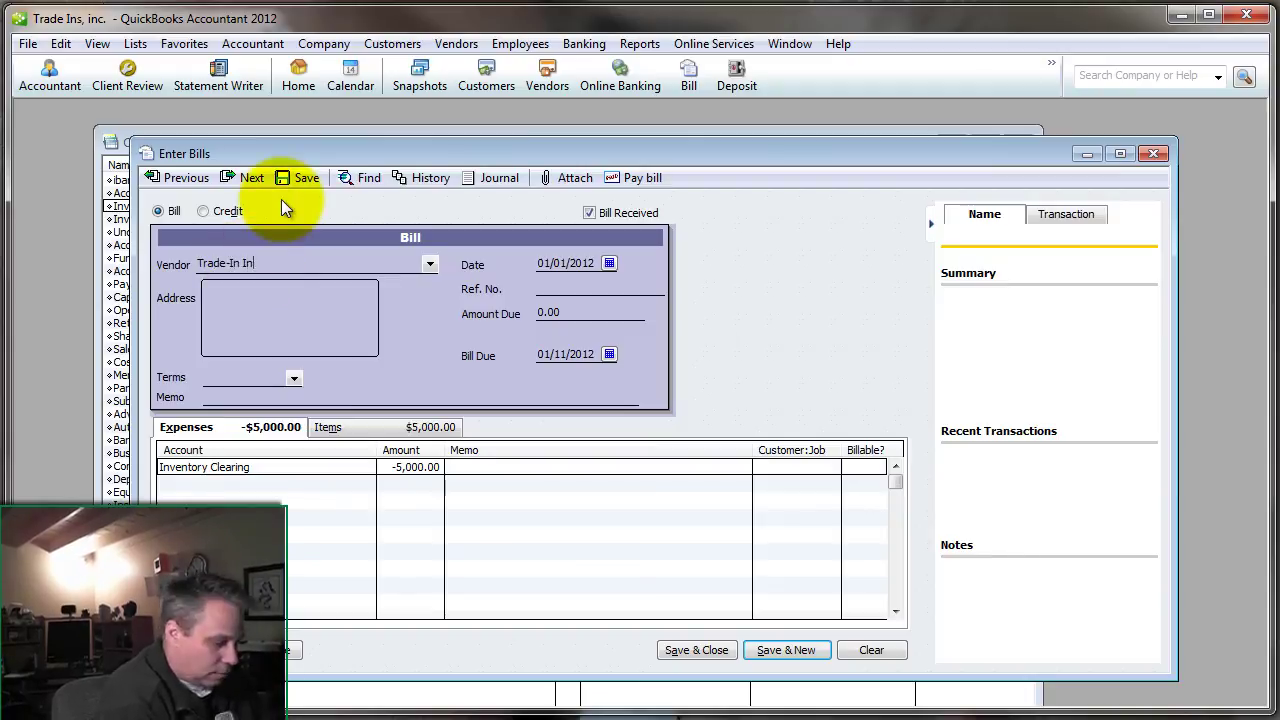
pyautogui.write('ventory')
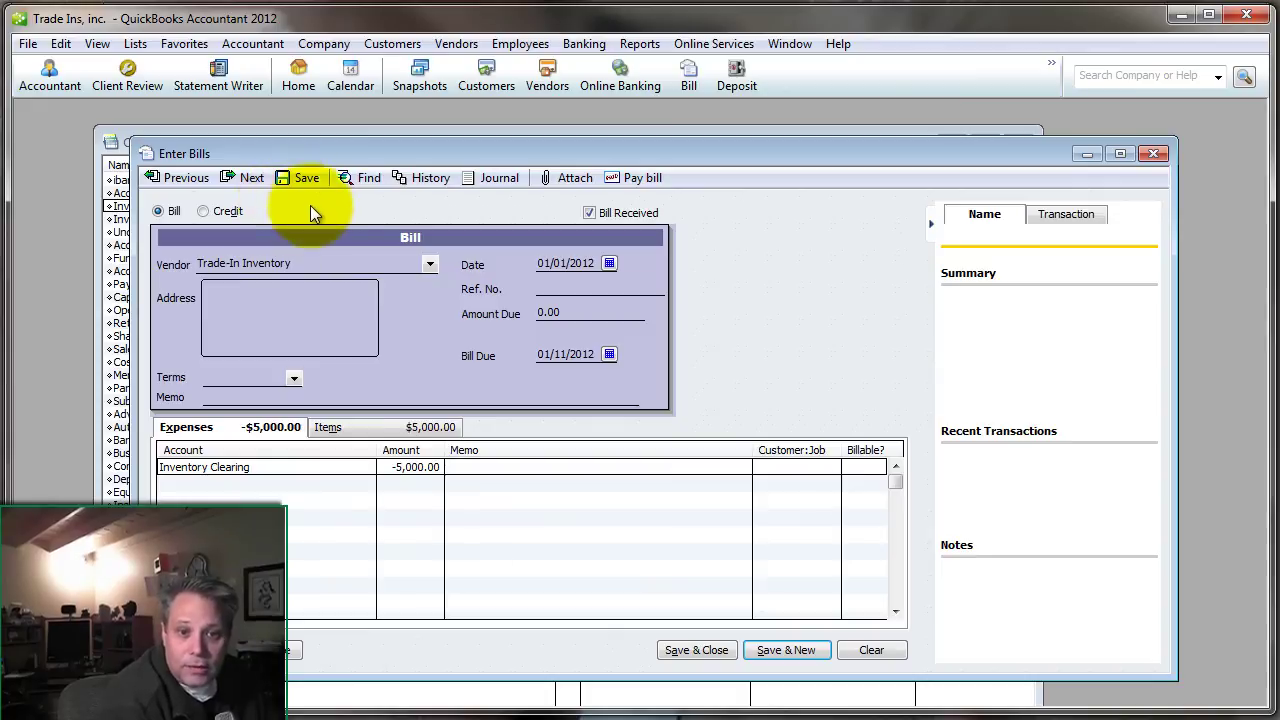
# - Commit the Trade-In Inventory vendor entry on the bill, and save and close the bill
pyautogui.tripleClick(249, 263)
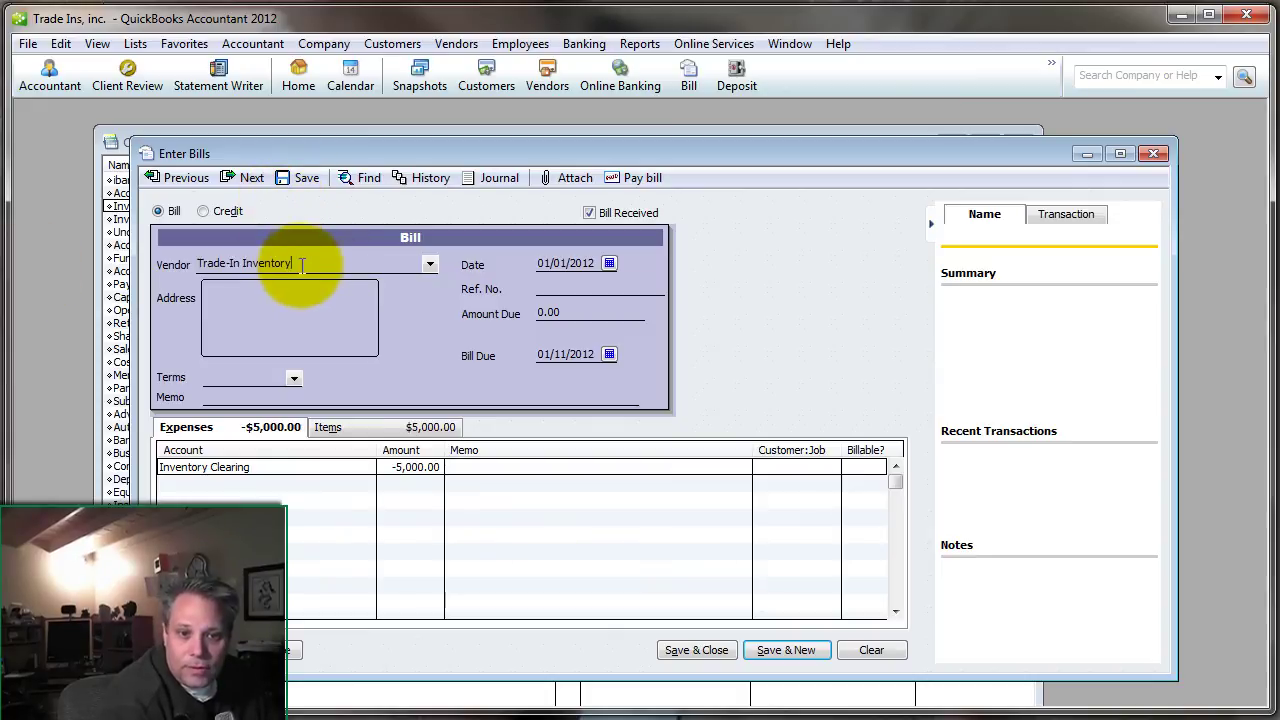
pyautogui.click(323, 257)
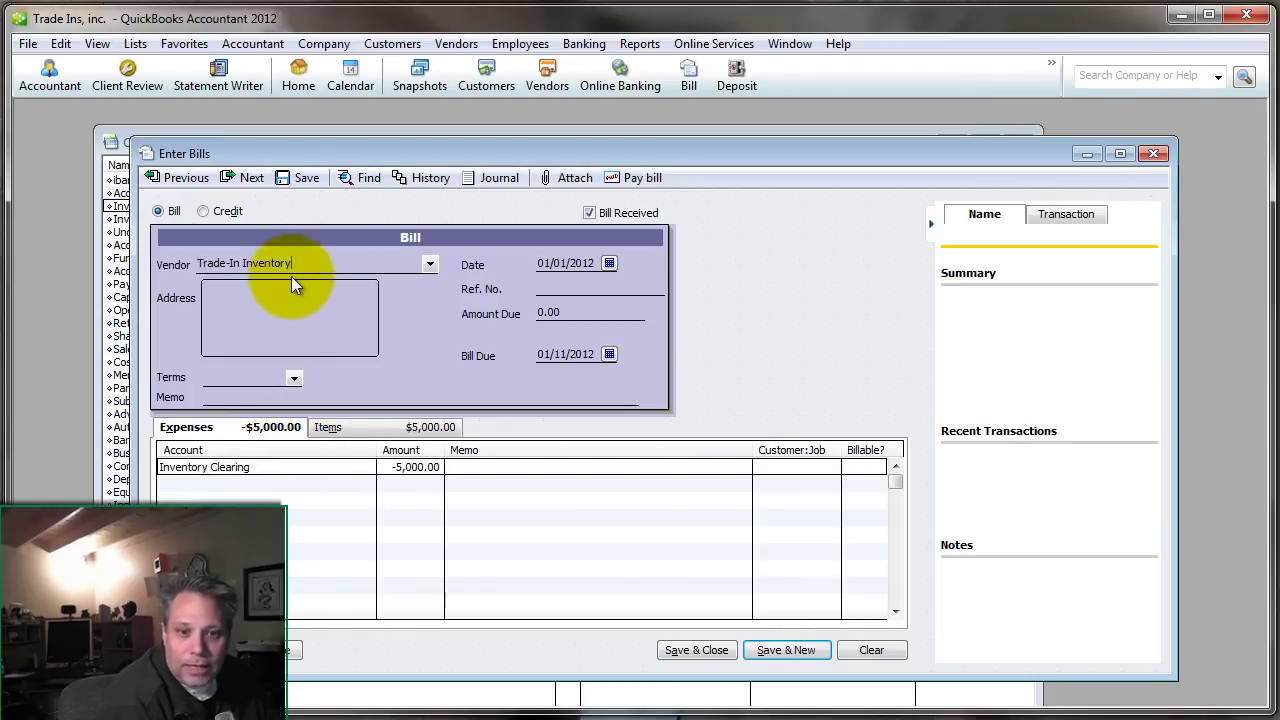
pyautogui.tripleClick(318, 260)
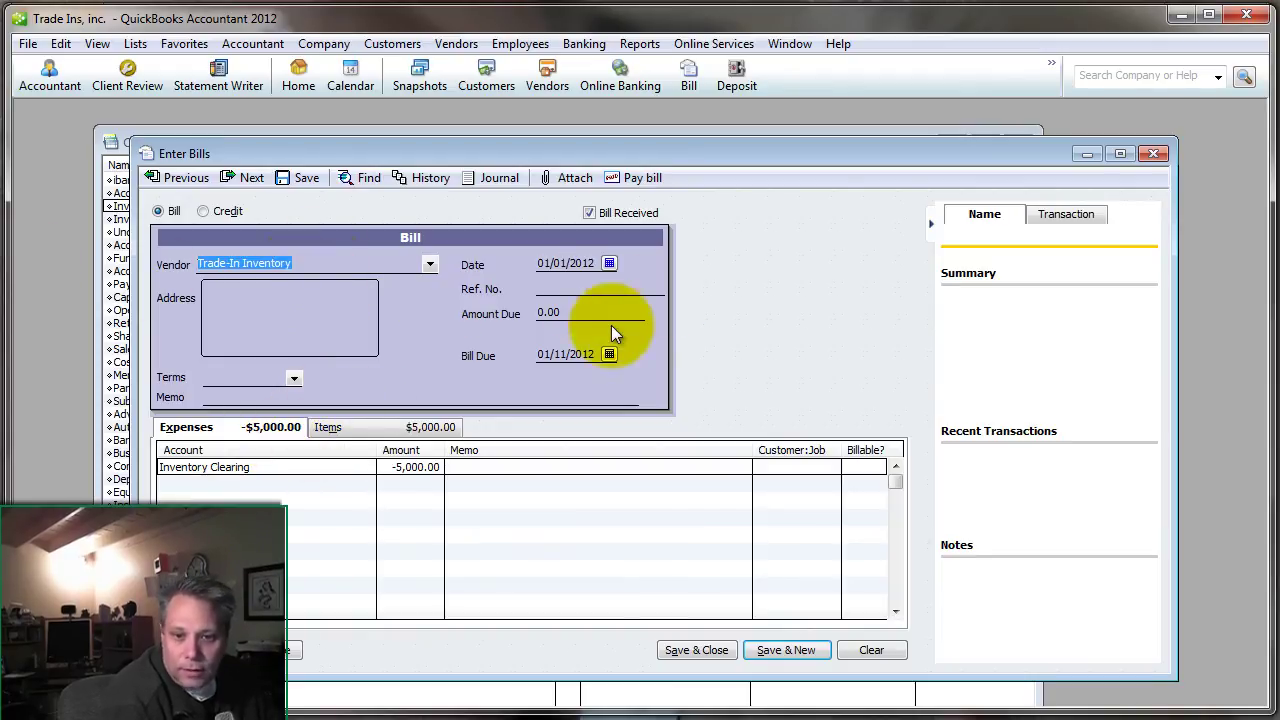
pyautogui.click(302, 265)
pyautogui.tripleClick(302, 264)
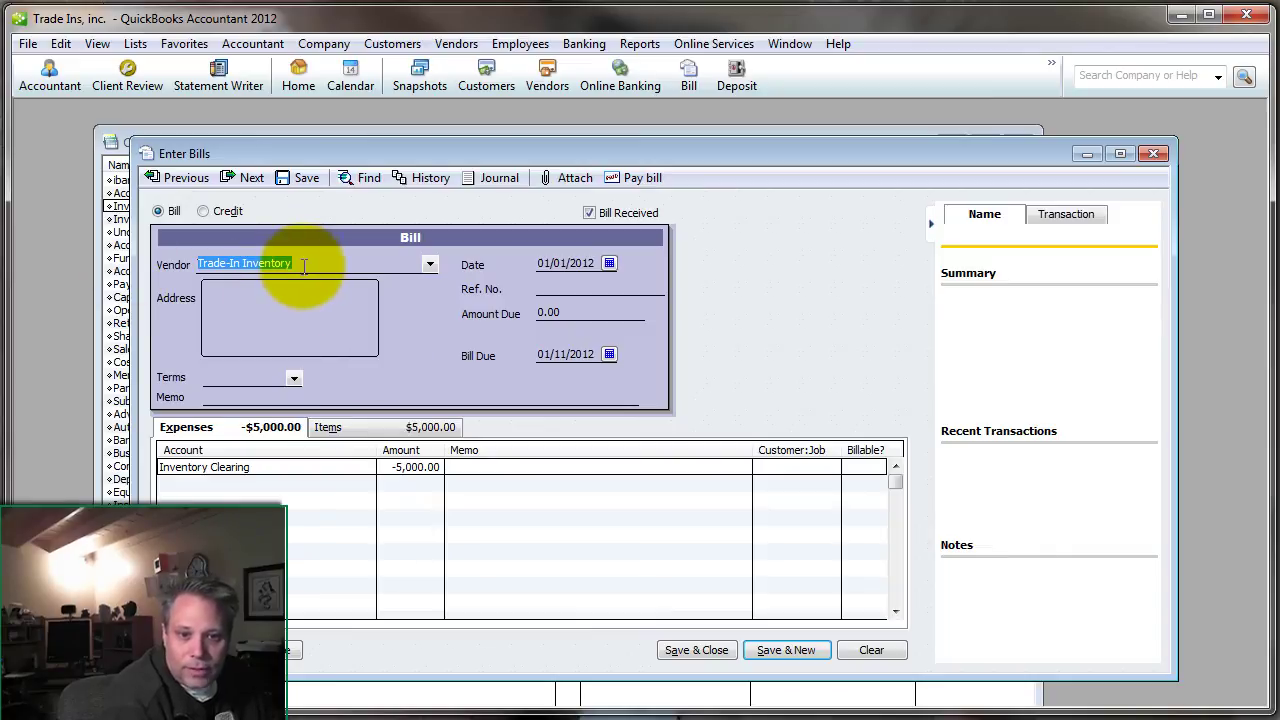
pyautogui.click(580, 312)
pyautogui.click(468, 233)
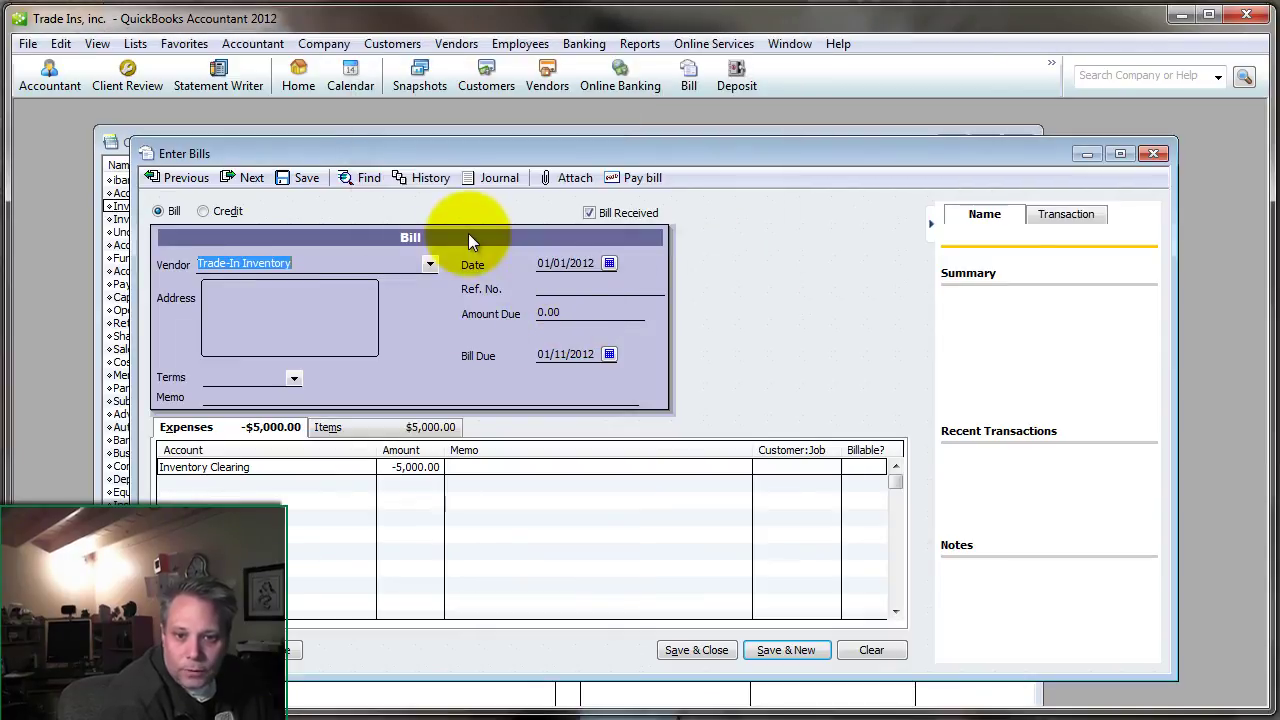
pyautogui.click(586, 314)
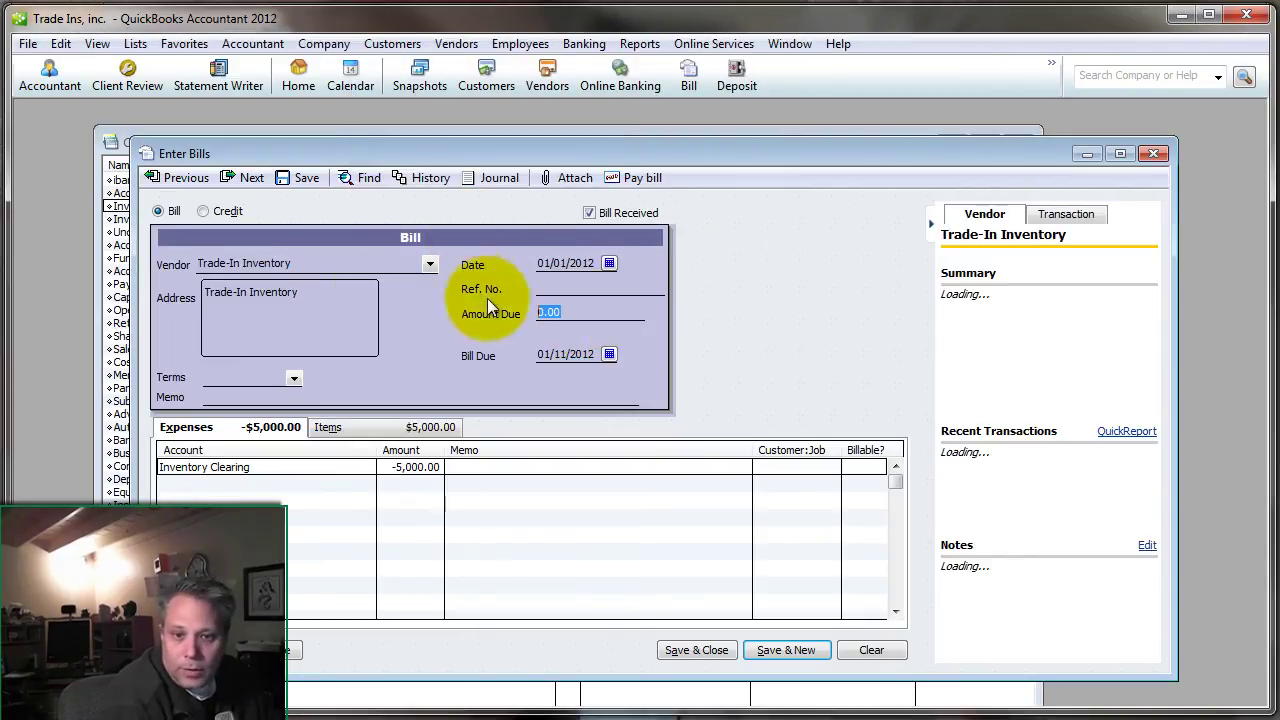
pyautogui.click(696, 650)
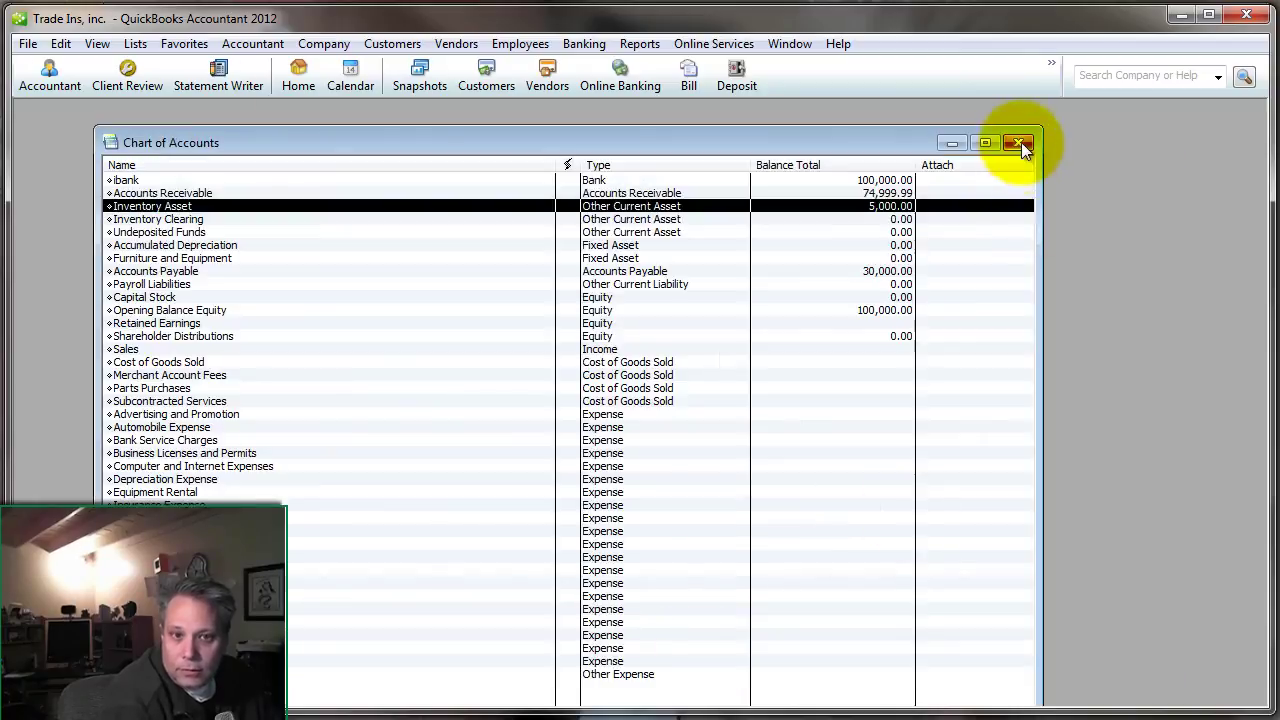
# - Close the Chart of Accounts and open the Item List
pyautogui.click(1018, 142)
pyautogui.click(135, 44)
pyautogui.click(170, 89)
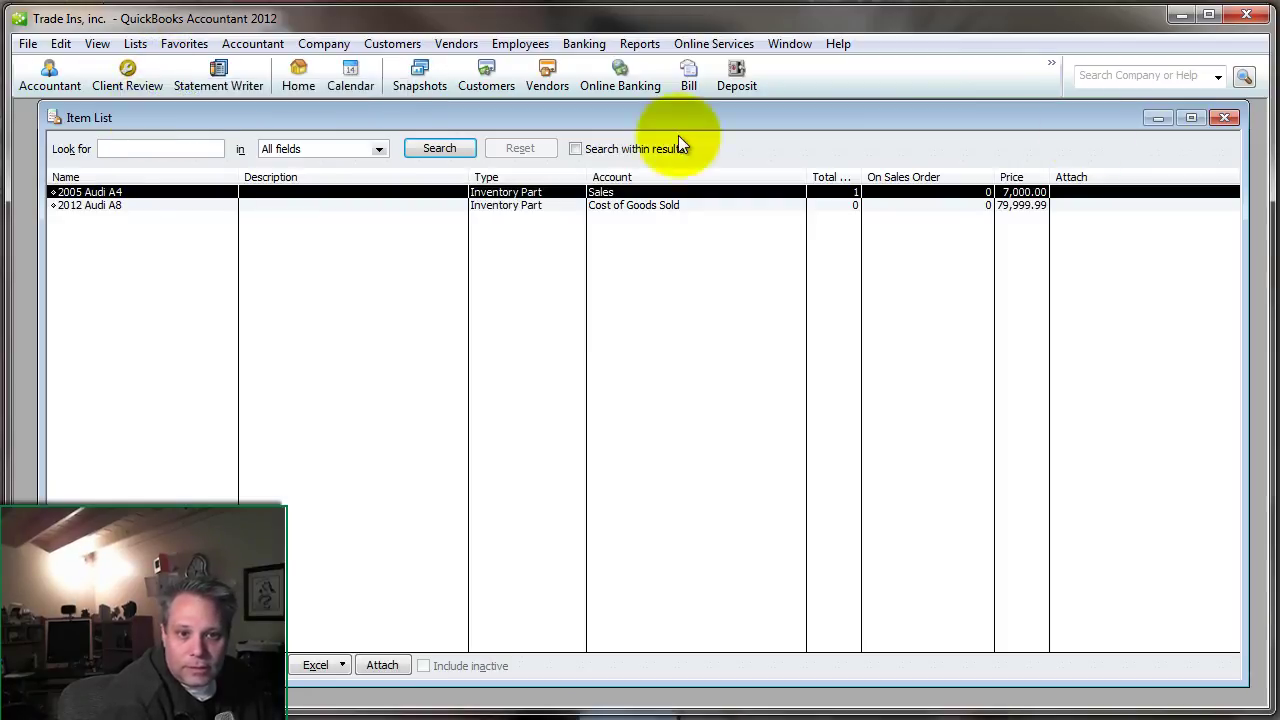
# - Maximize the Item List and adjust its columns, narrowing Account and widening Price, with the 2005 Audi A4 item selected
pyautogui.click(1200, 113)
pyautogui.click(56, 174)
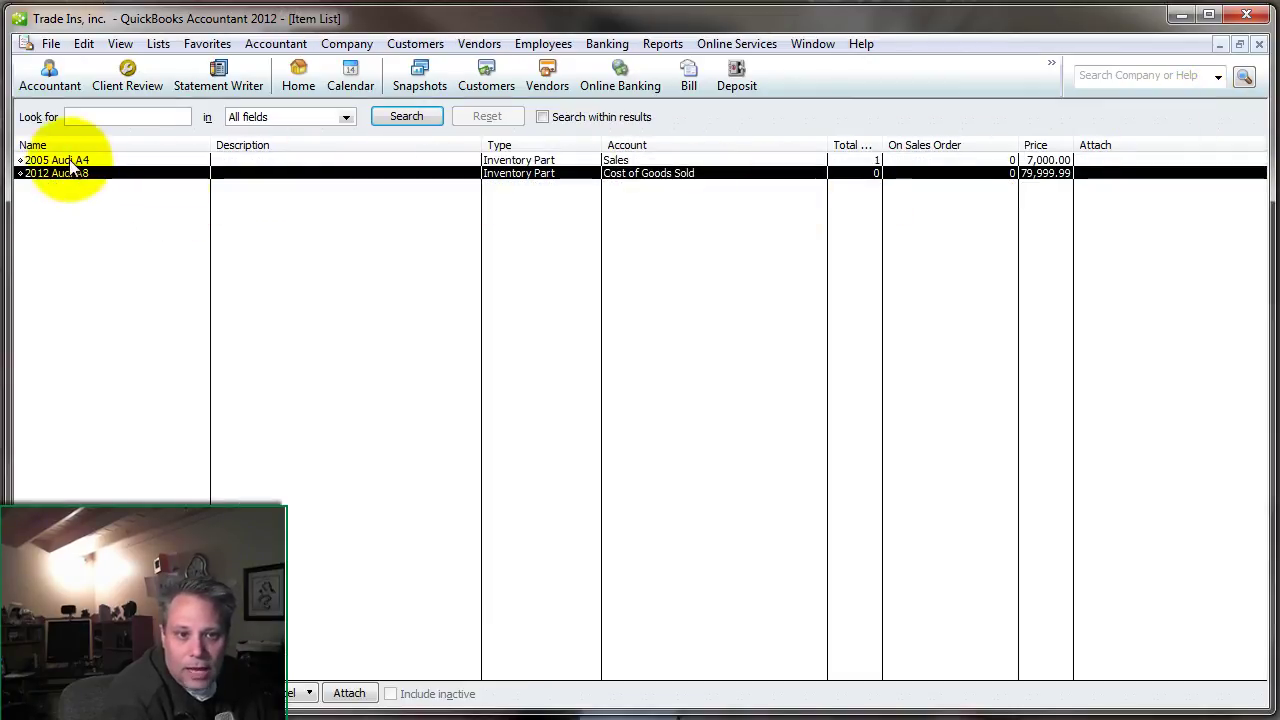
pyautogui.click(30, 162)
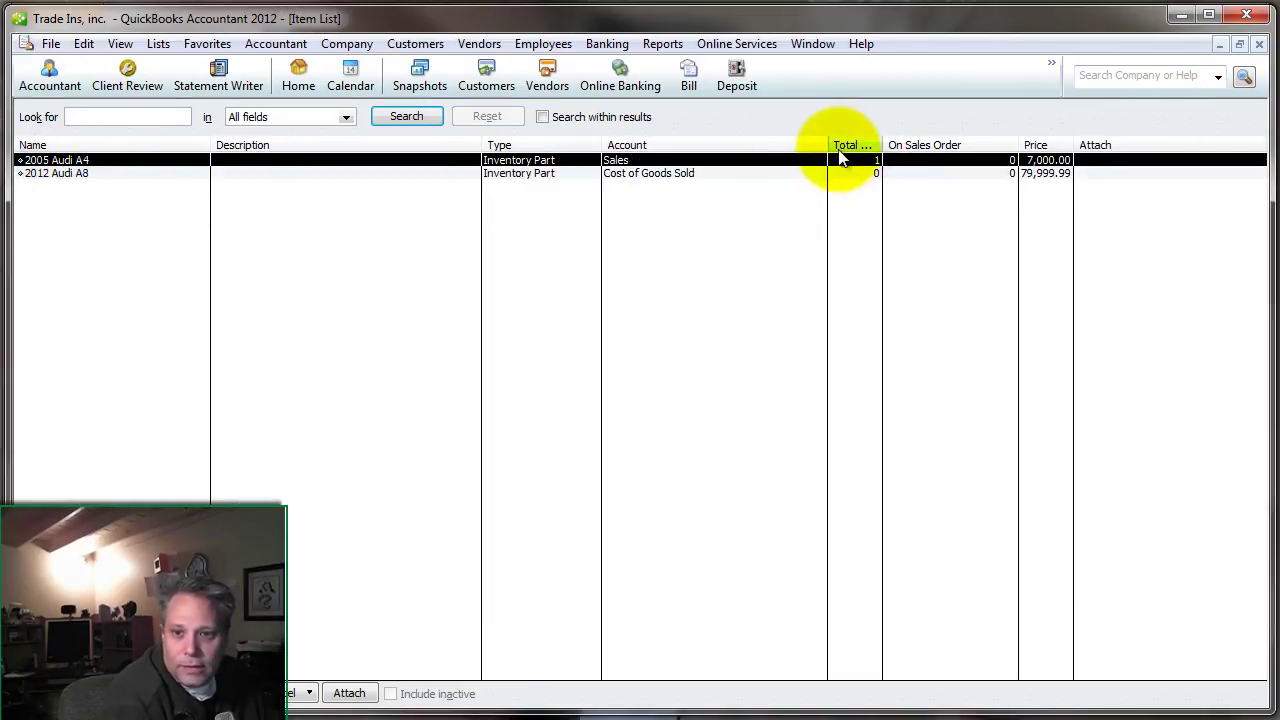
pyautogui.moveTo(830, 145); pyautogui.dragTo(717, 145)
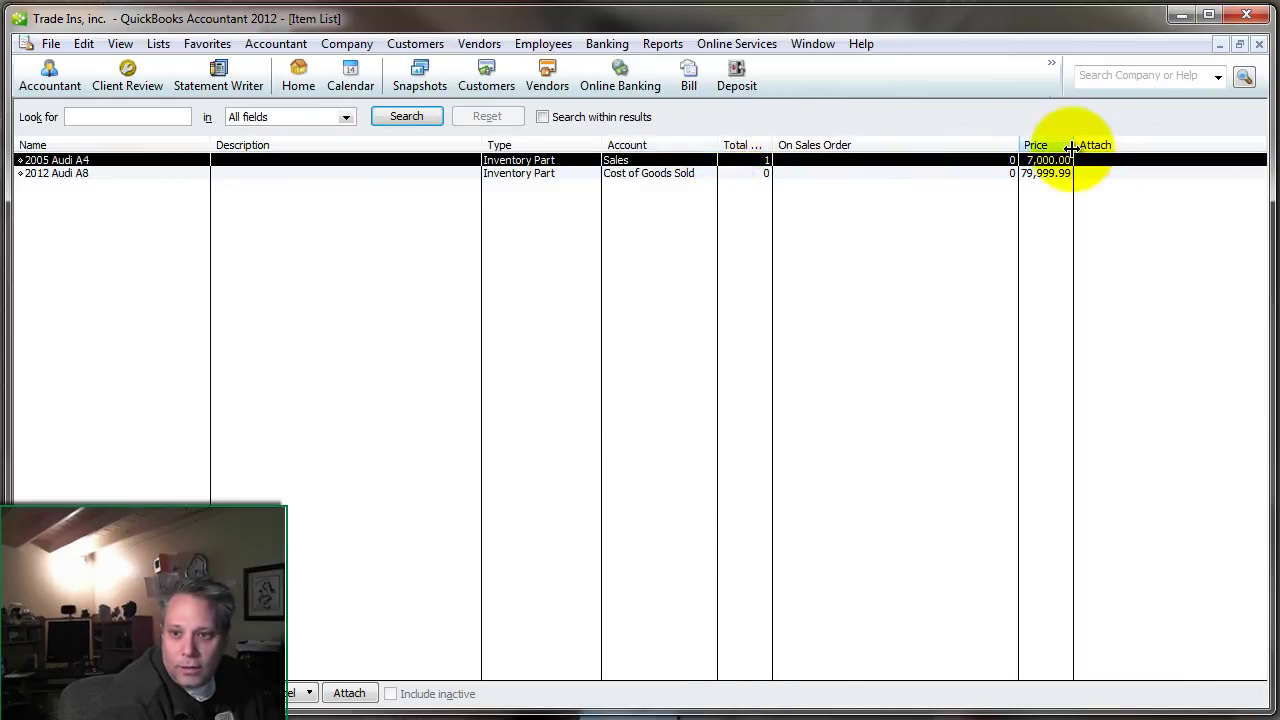
pyautogui.moveTo(1073, 145); pyautogui.dragTo(1101, 148)
# - Customize the Item List columns by adding the Cost column to the chosen columns
pyautogui.rightClick(916, 147)
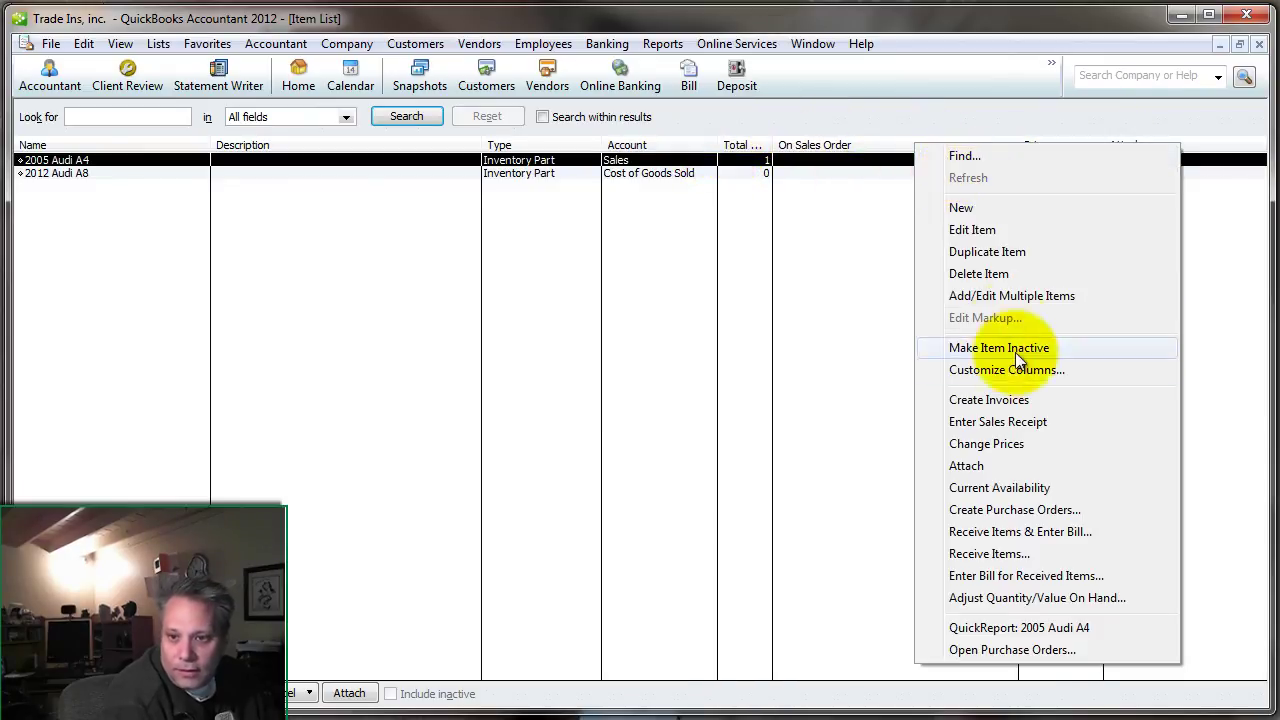
pyautogui.click(958, 369)
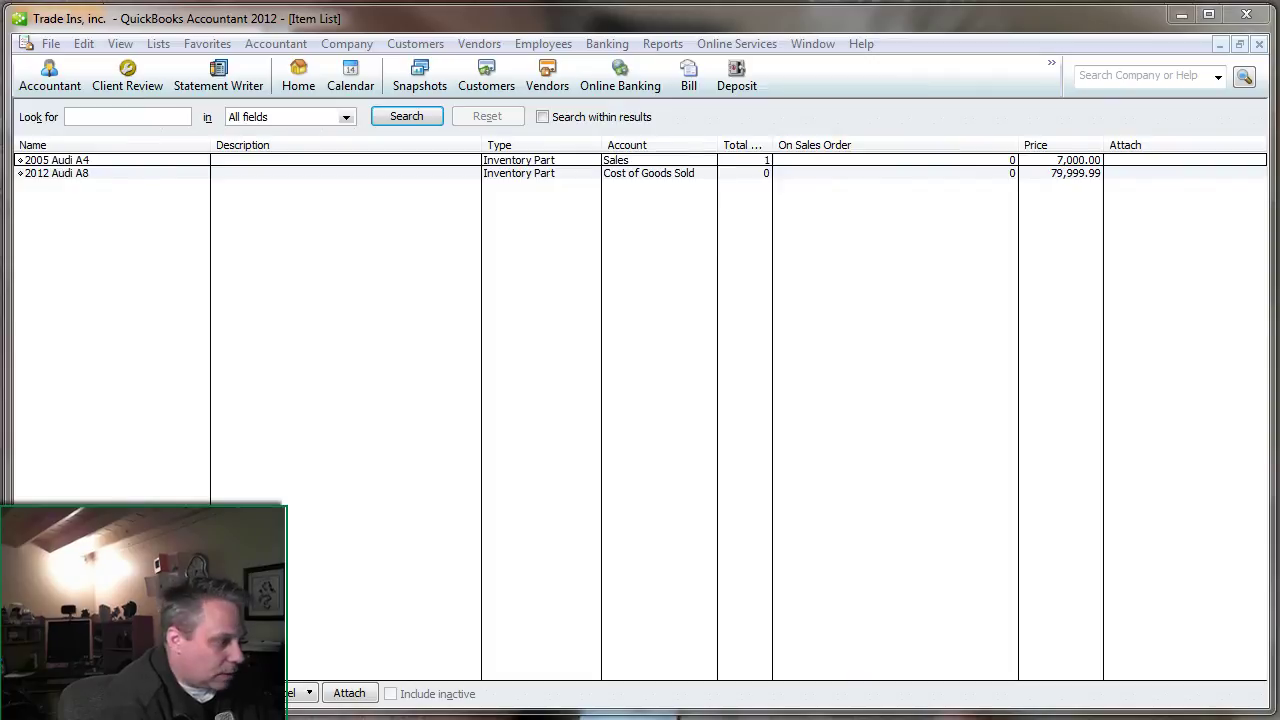
pyautogui.moveTo(122, 166); pyautogui.dragTo(192, 181)
pyautogui.click(76, 266)
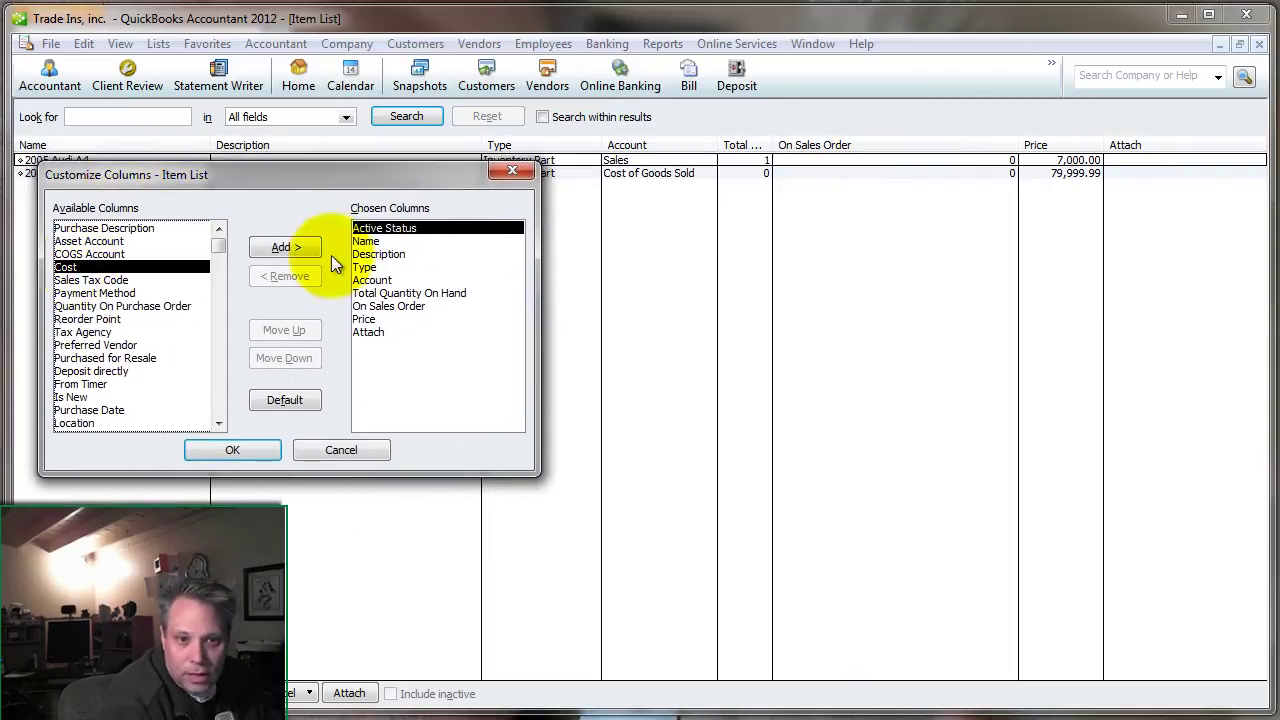
pyautogui.click(300, 246)
pyautogui.click(246, 449)
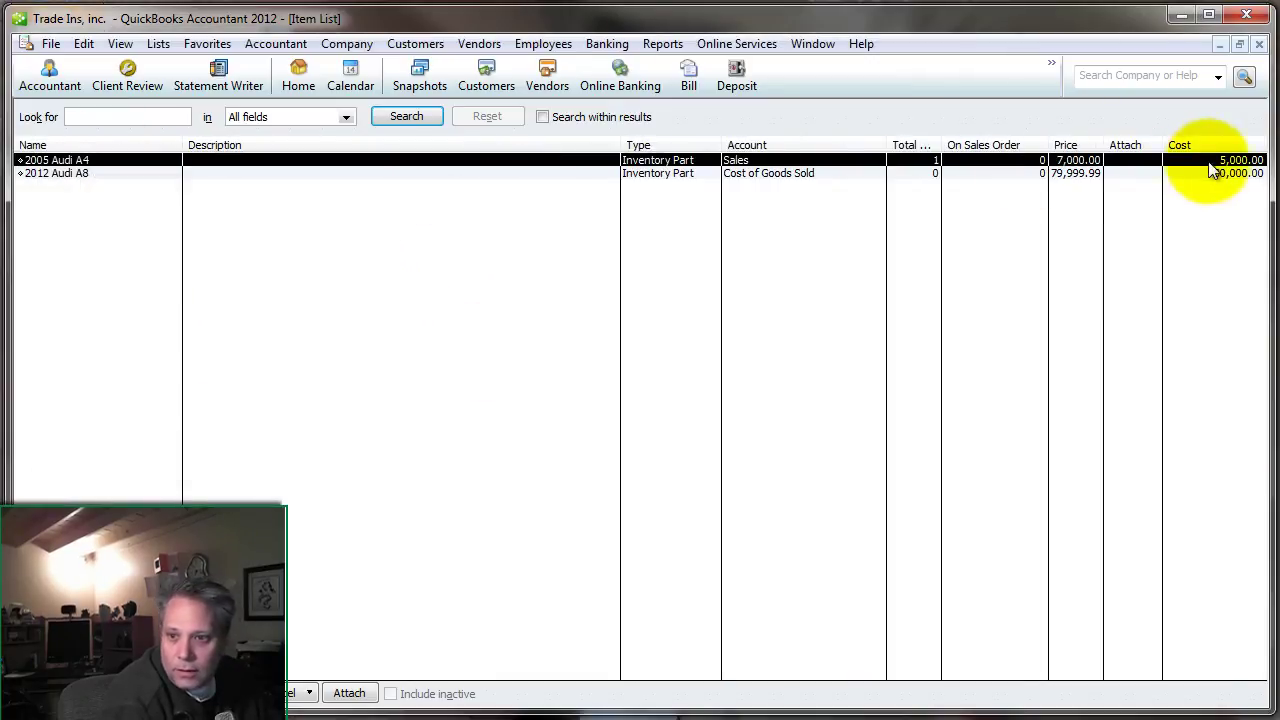